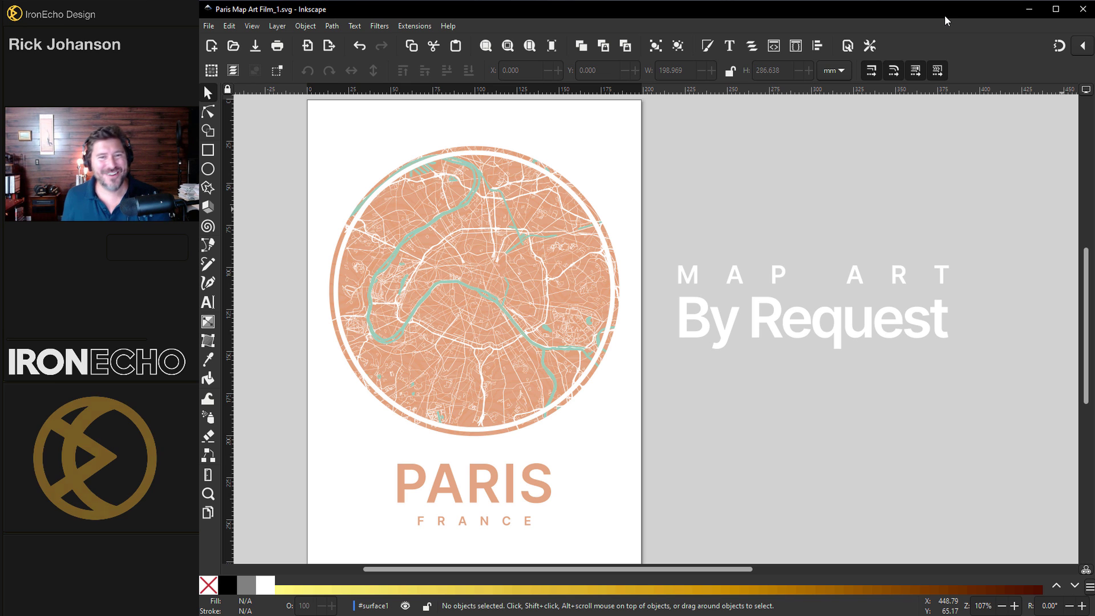
# Glance at the viewer's comment screenshot, then return to the finished poster and clear the selection
pyautogui.hotkey('alt', 'Tab')
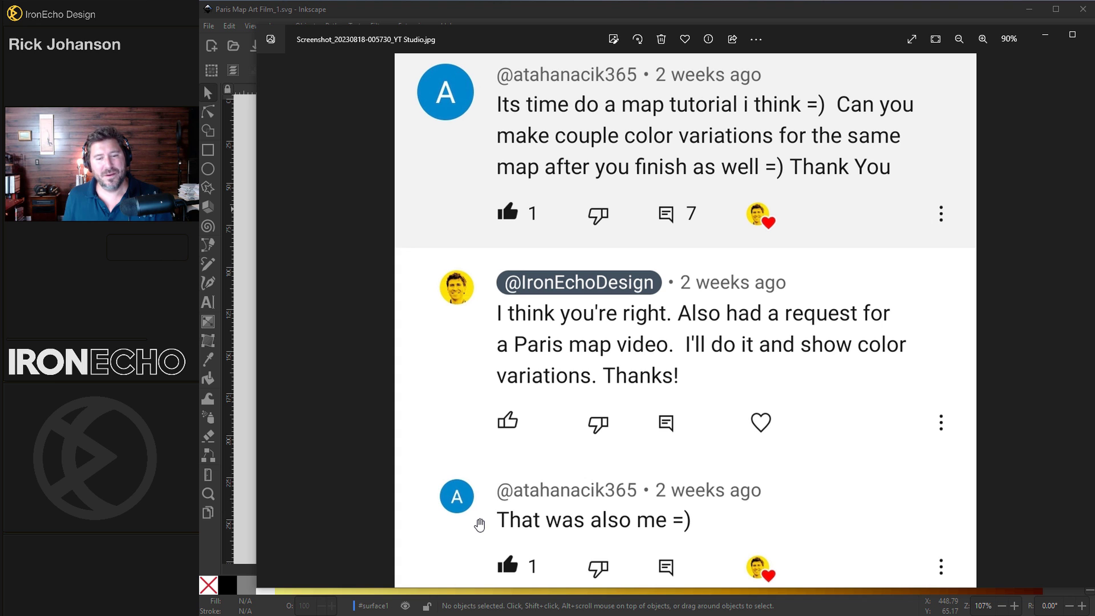
pyautogui.hotkey('alt', 'F4')
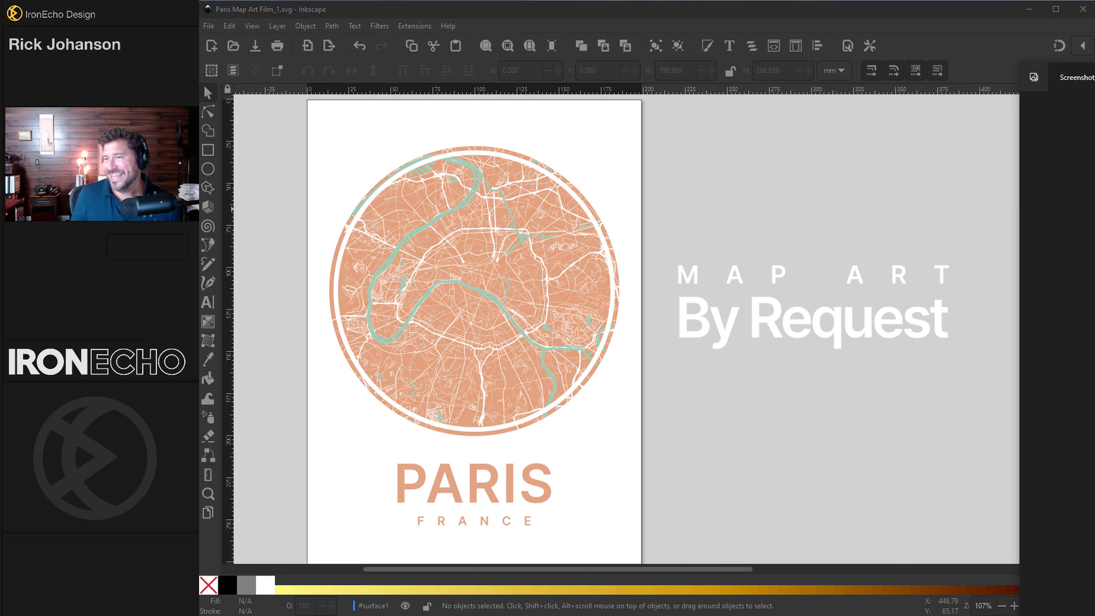
pyautogui.click(576, 223)
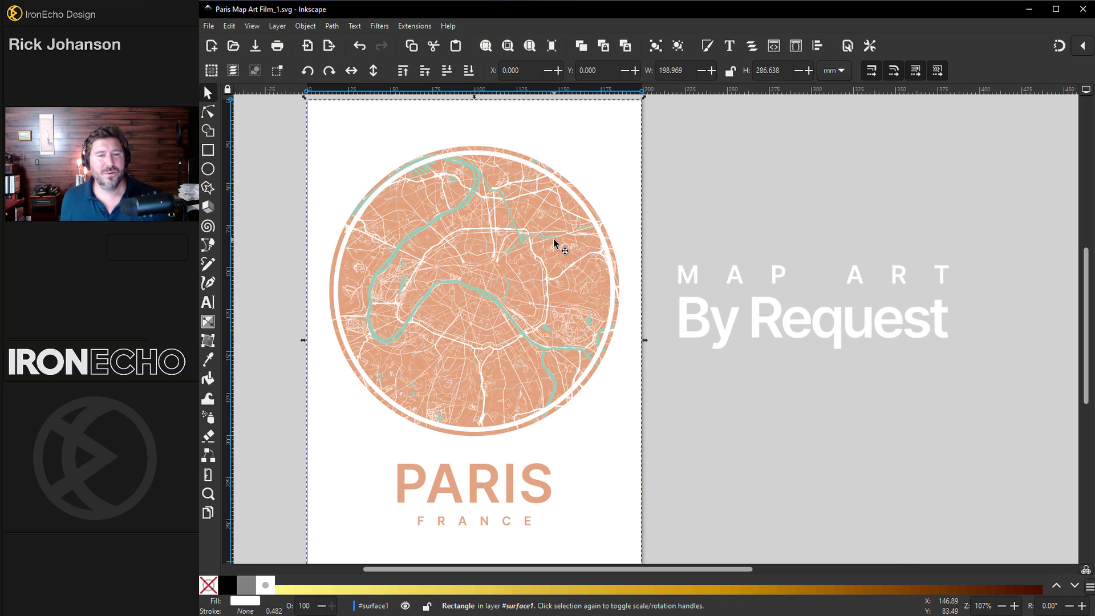
pyautogui.press('Escape')
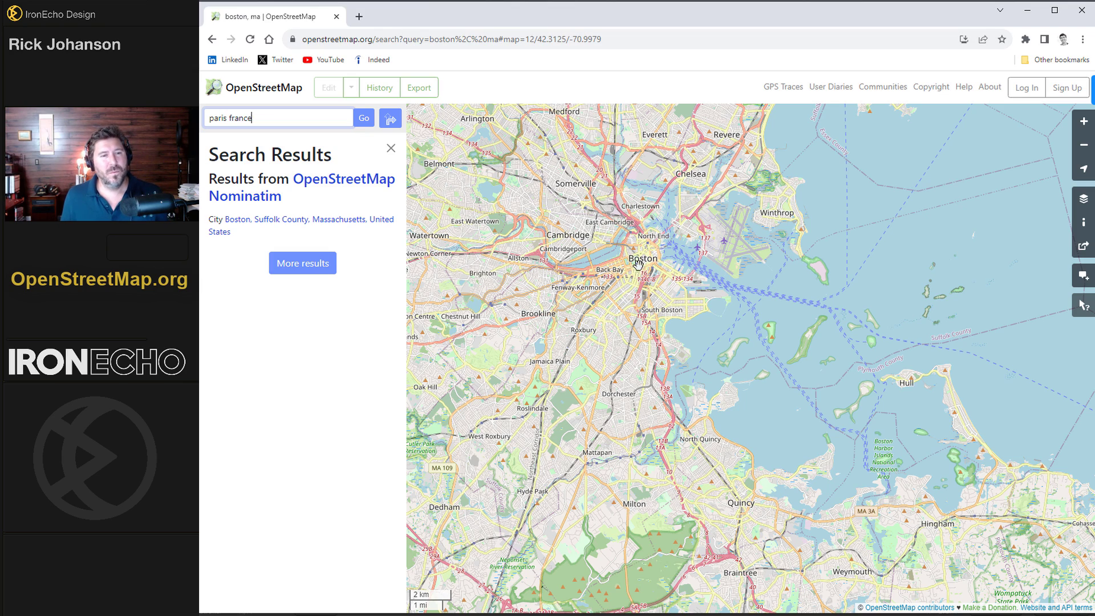
# Search OpenStreetMap for 'paris france', briefly viewing the copyright page before returning
pyautogui.click(363, 118)
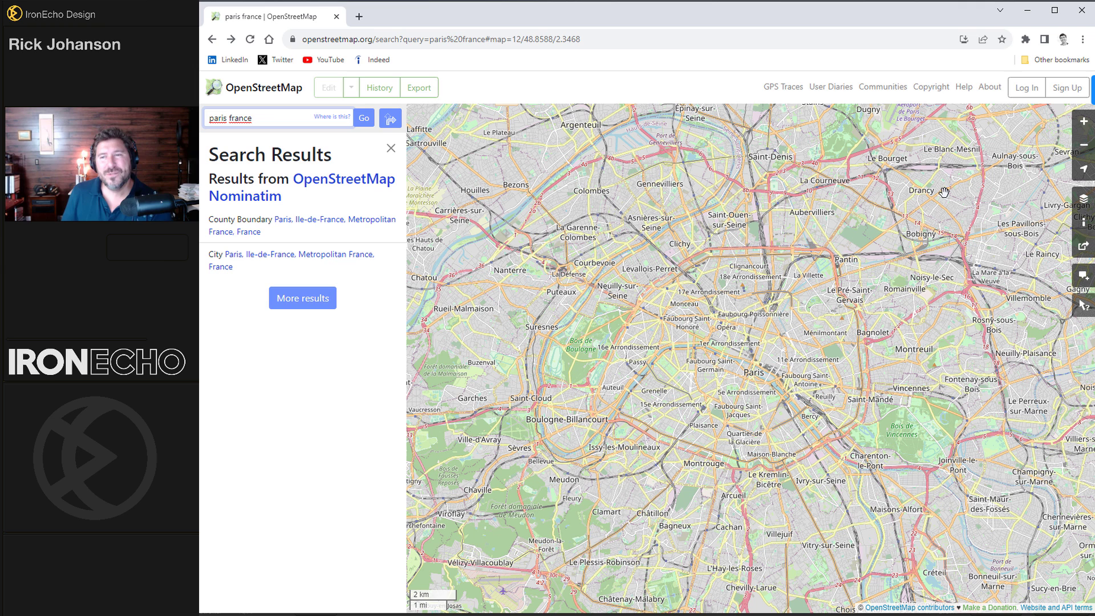
pyautogui.click(938, 92)
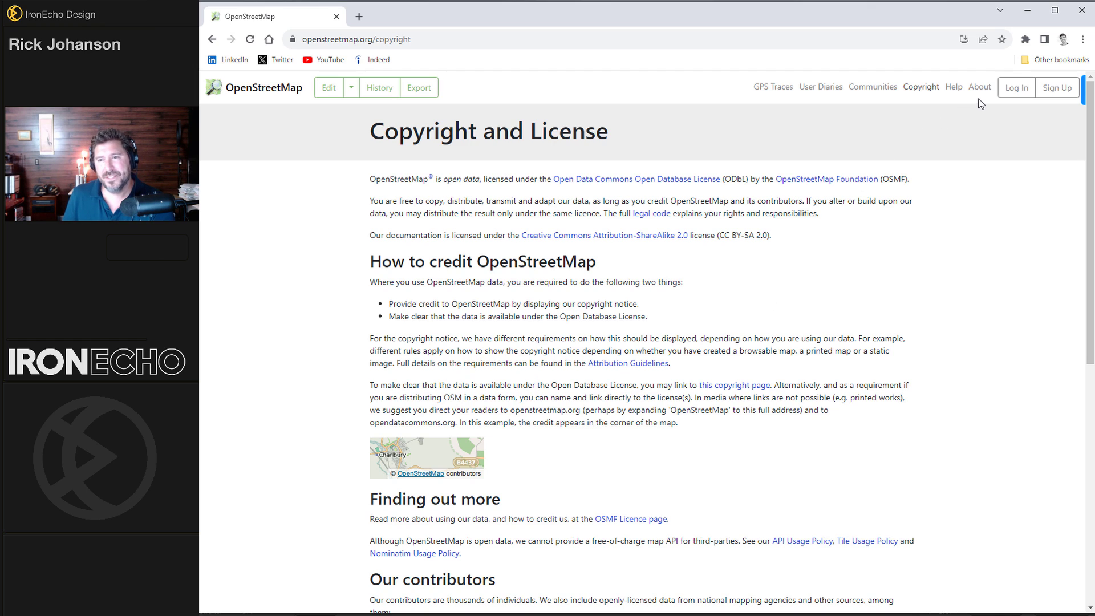
pyautogui.click(213, 40)
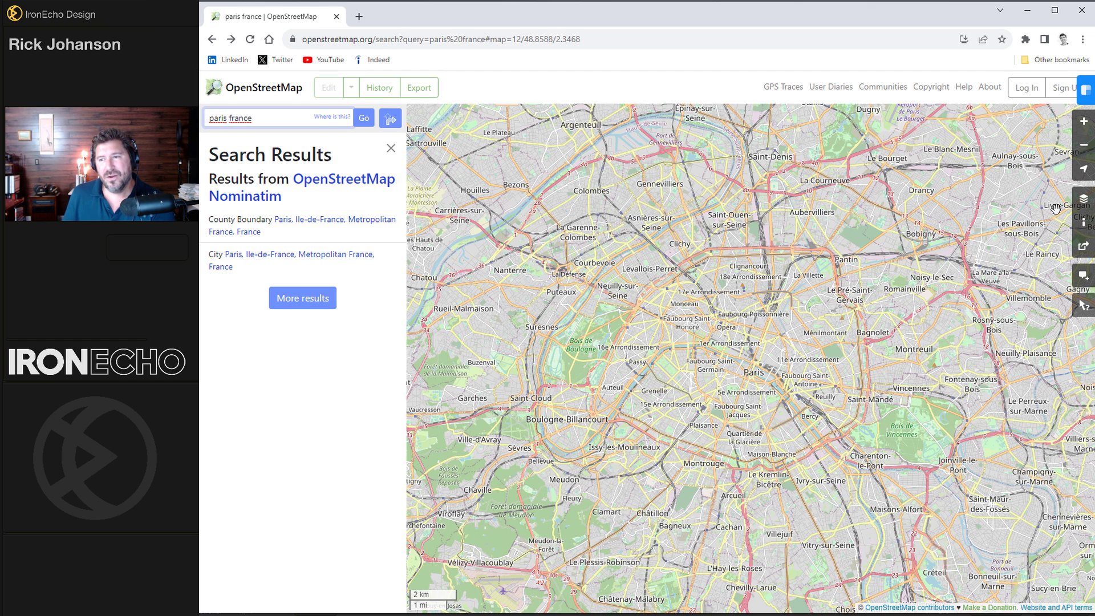
# Preview the CyclOSM map layer, then switch back to the Standard layer
pyautogui.click(1081, 209)
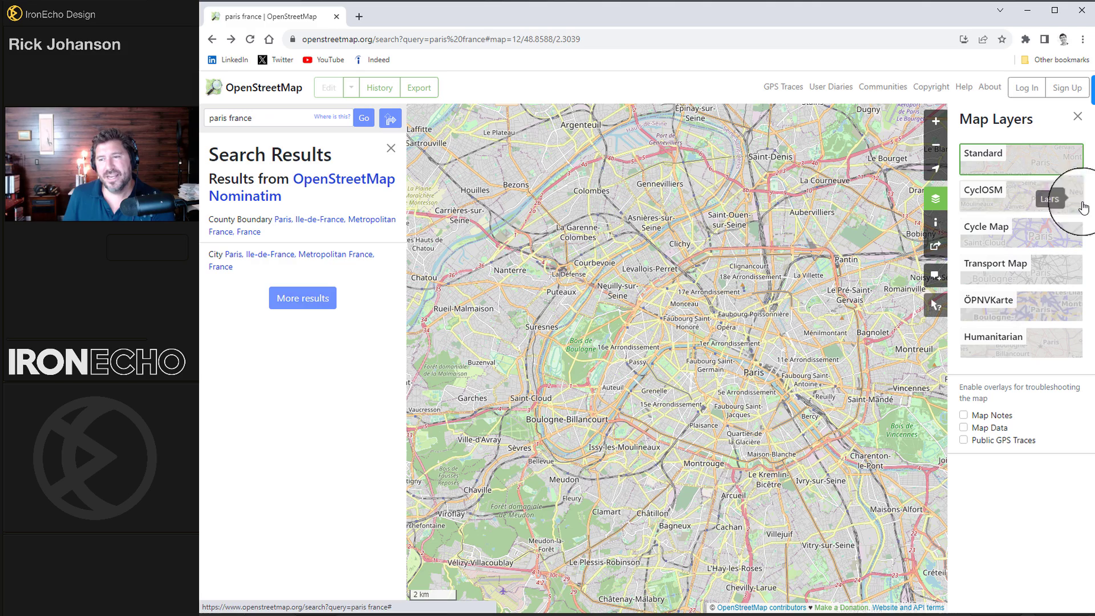
pyautogui.click(1056, 207)
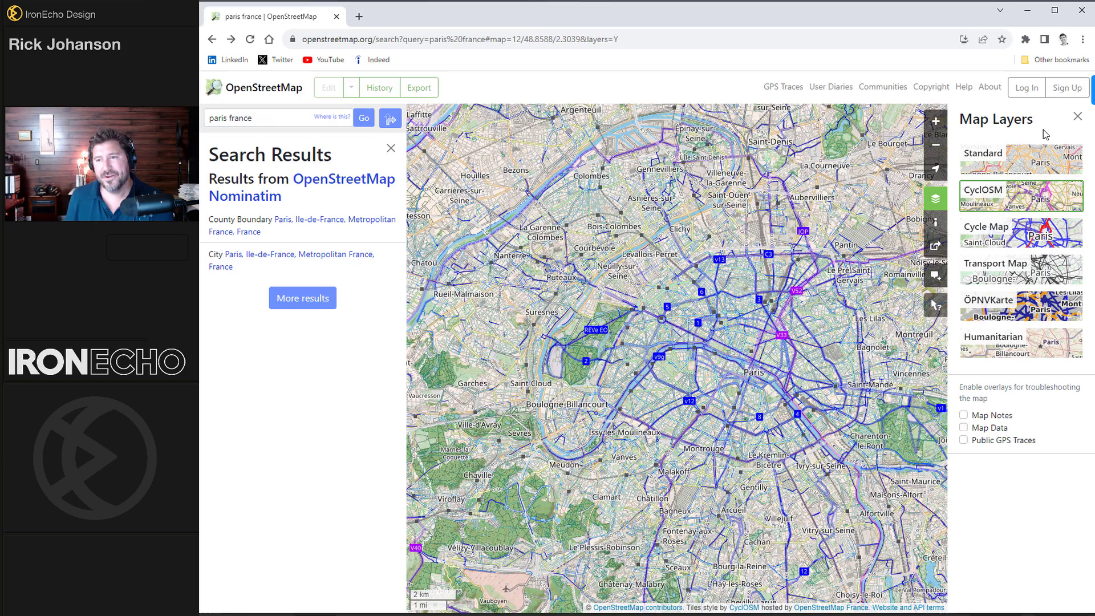
pyautogui.click(1038, 163)
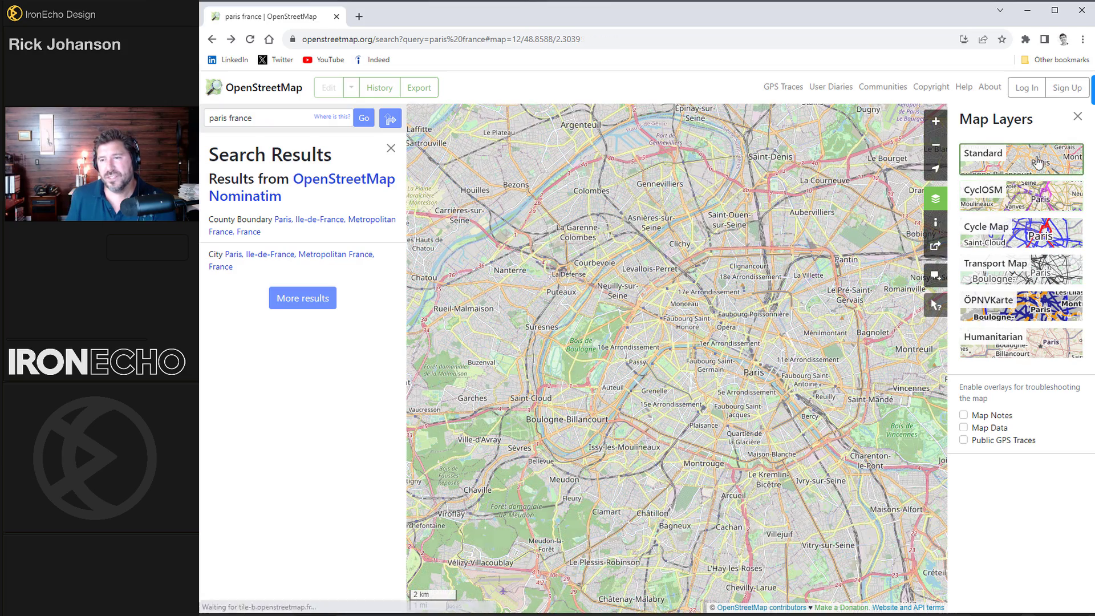
# Open the map's Share panel and set the image export format to SVG
pyautogui.click(935, 246)
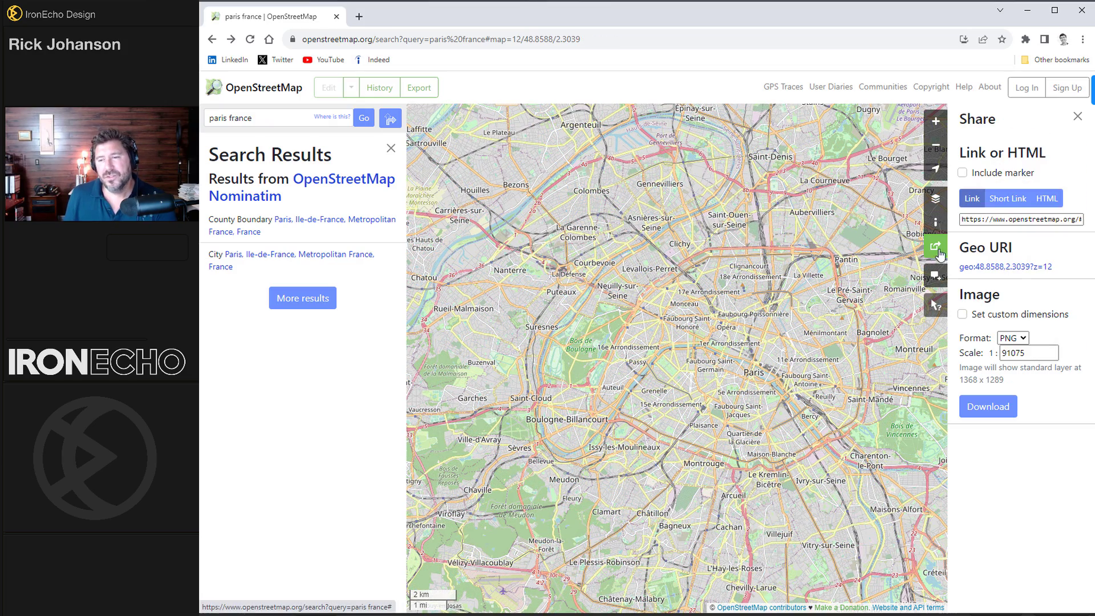
pyautogui.click(1015, 337)
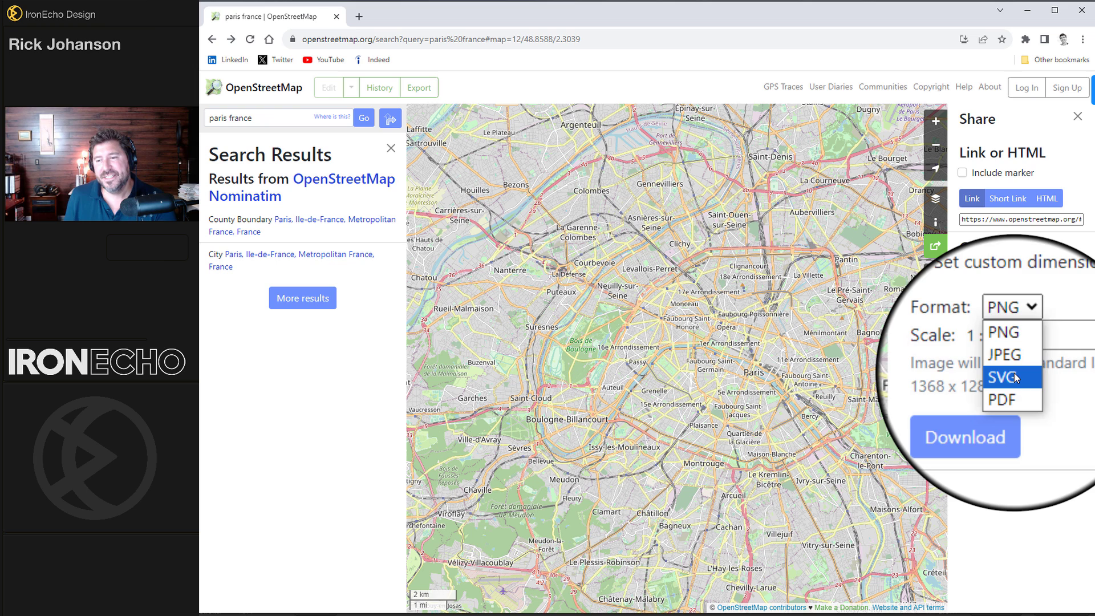
pyautogui.click(1014, 373)
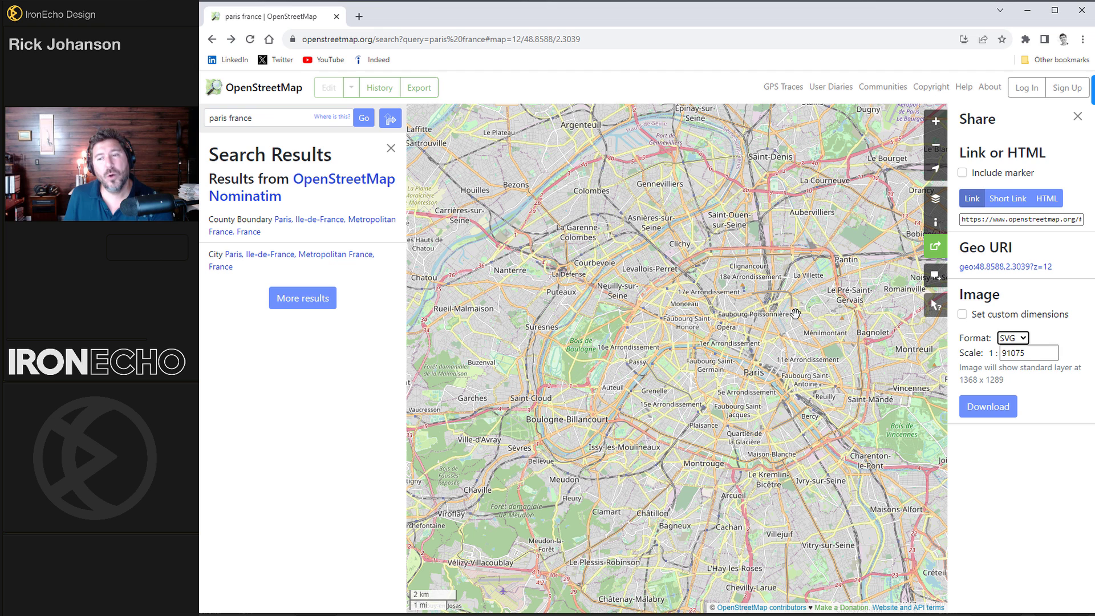
# Frame central Paris with custom dimensions at scale 1:450000 and download the SVG
pyautogui.click(962, 314)
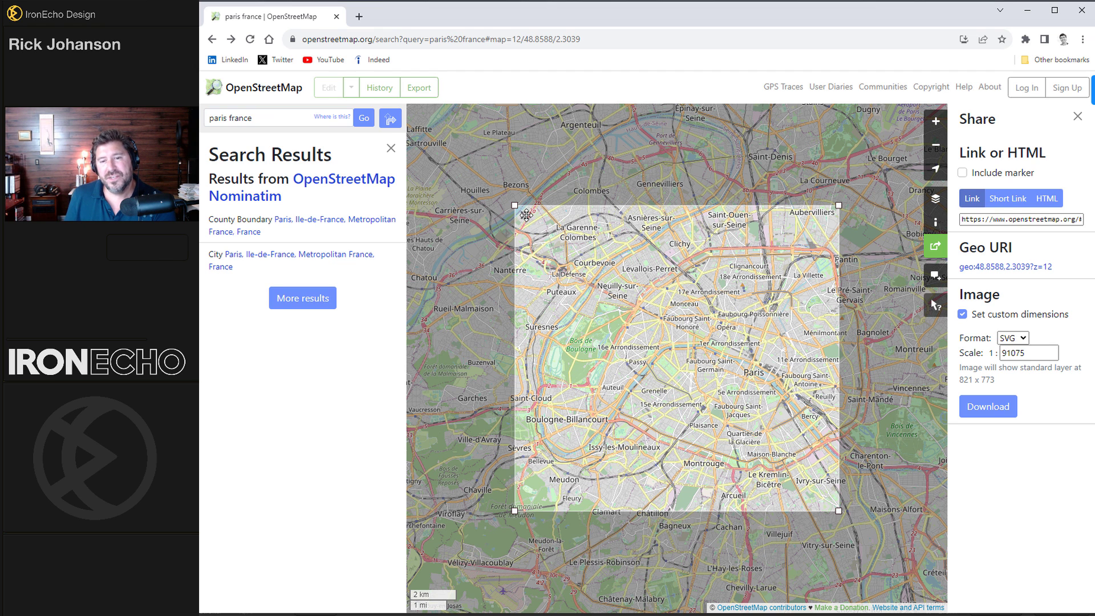
pyautogui.moveTo(525, 214)
pyautogui.mouseDown()
pyautogui.moveTo(578, 220)
pyautogui.moveTo(526, 193)
pyautogui.moveTo(542, 203)
pyautogui.mouseUp()
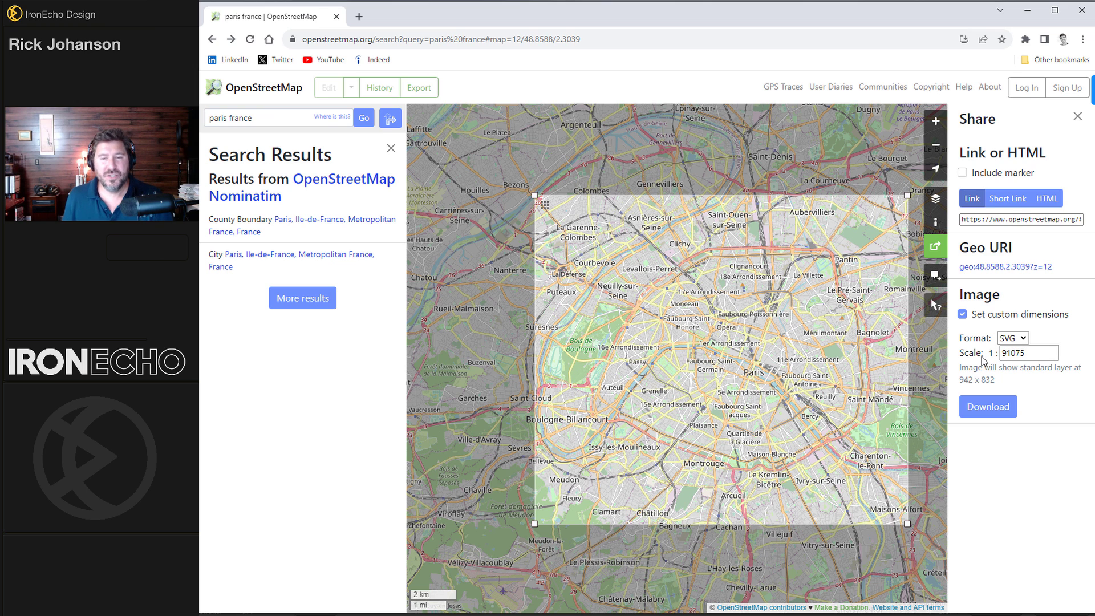
pyautogui.doubleClick(1030, 354)
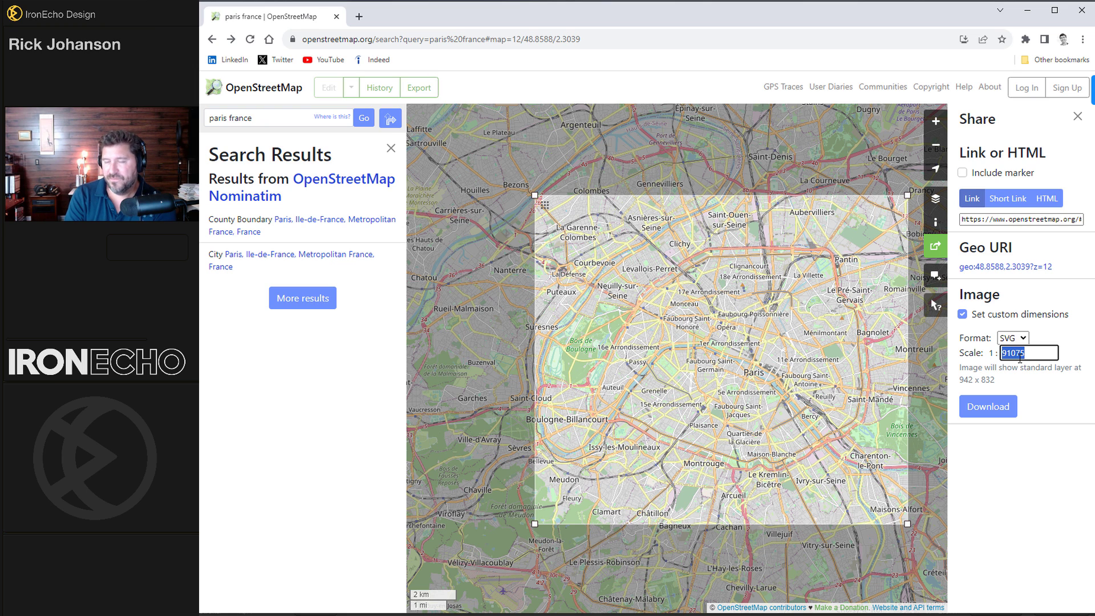
pyautogui.write('450000')
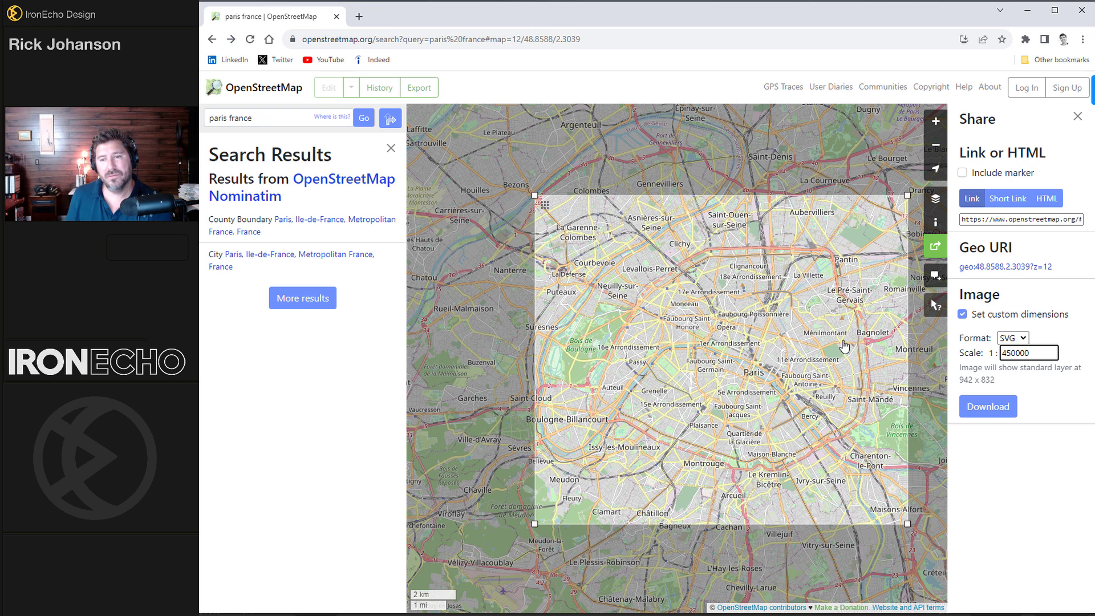
pyautogui.moveTo(542, 206); pyautogui.dragTo(554, 209)
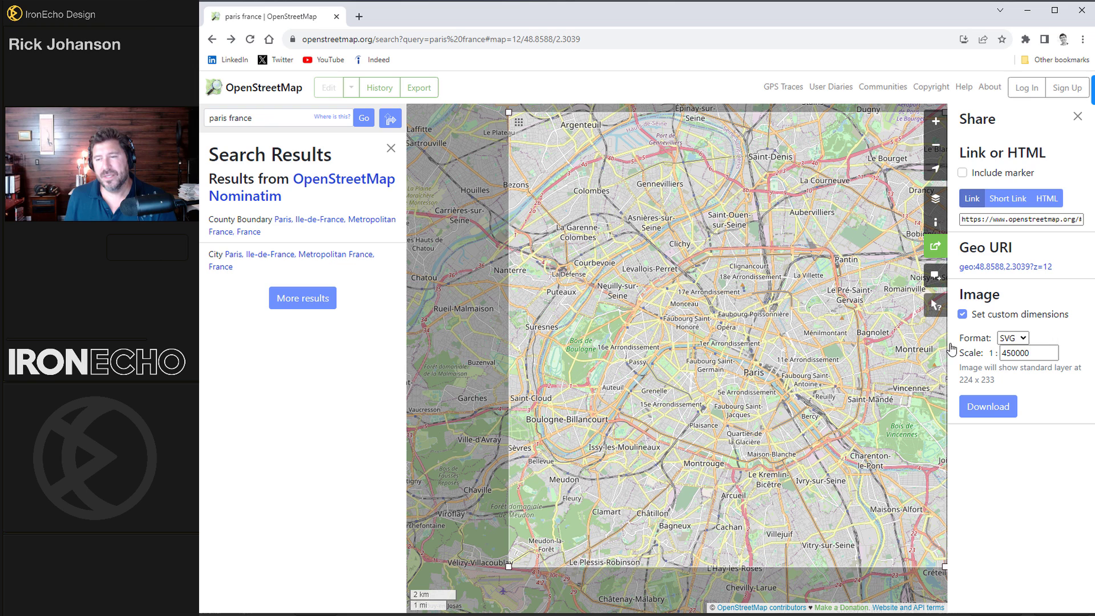
pyautogui.click(988, 406)
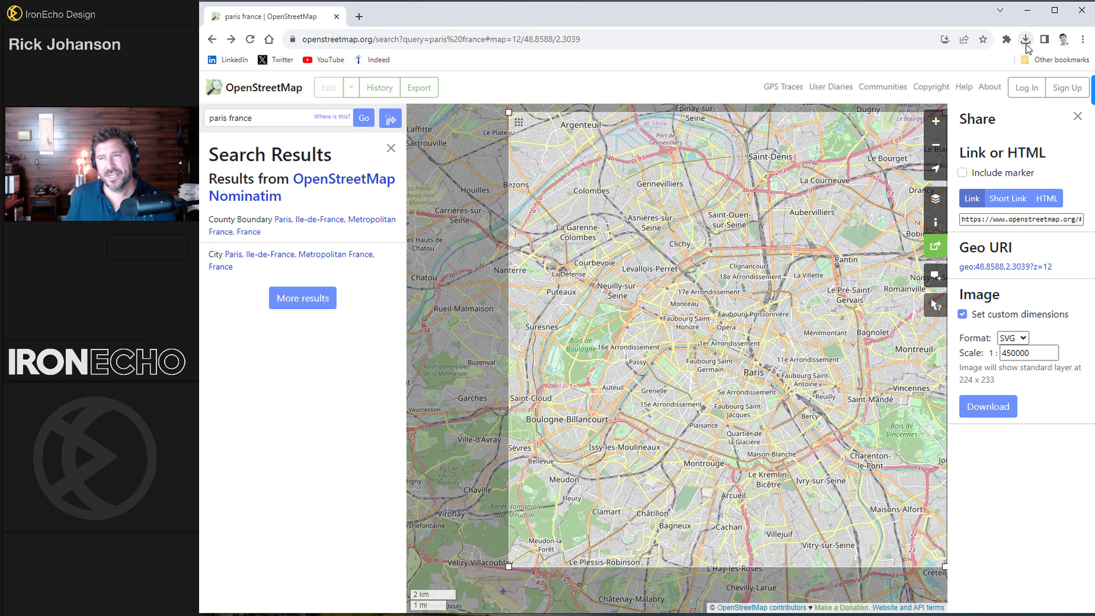
# Drag the downloaded Paris SVG onto the Inkscape page and import it as editable objects
pyautogui.click(1027, 11)
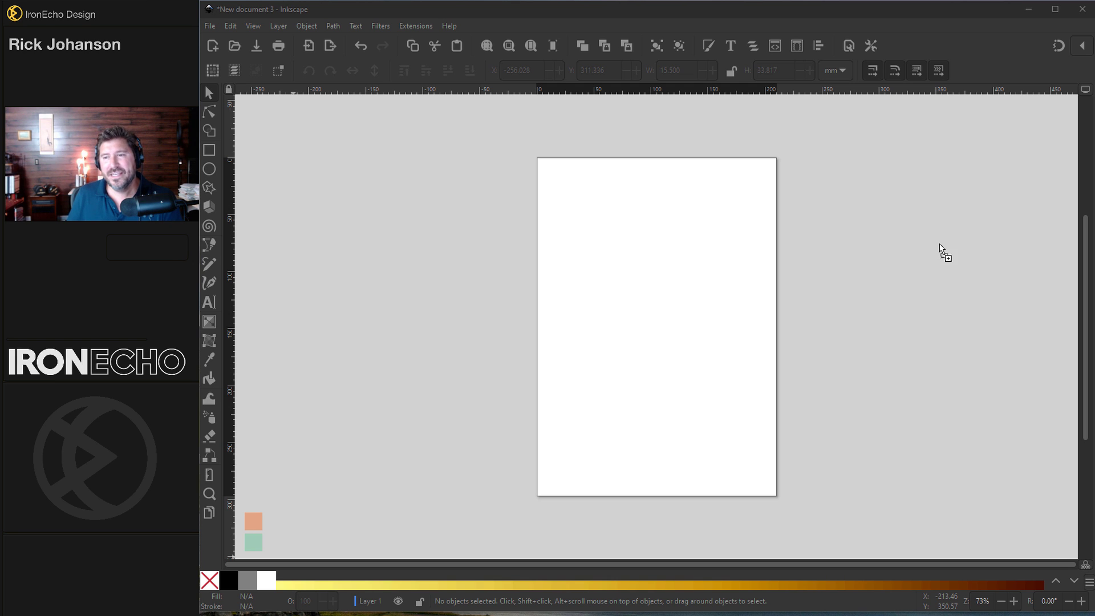
pyautogui.moveTo(941, 251); pyautogui.dragTo(491, 264)
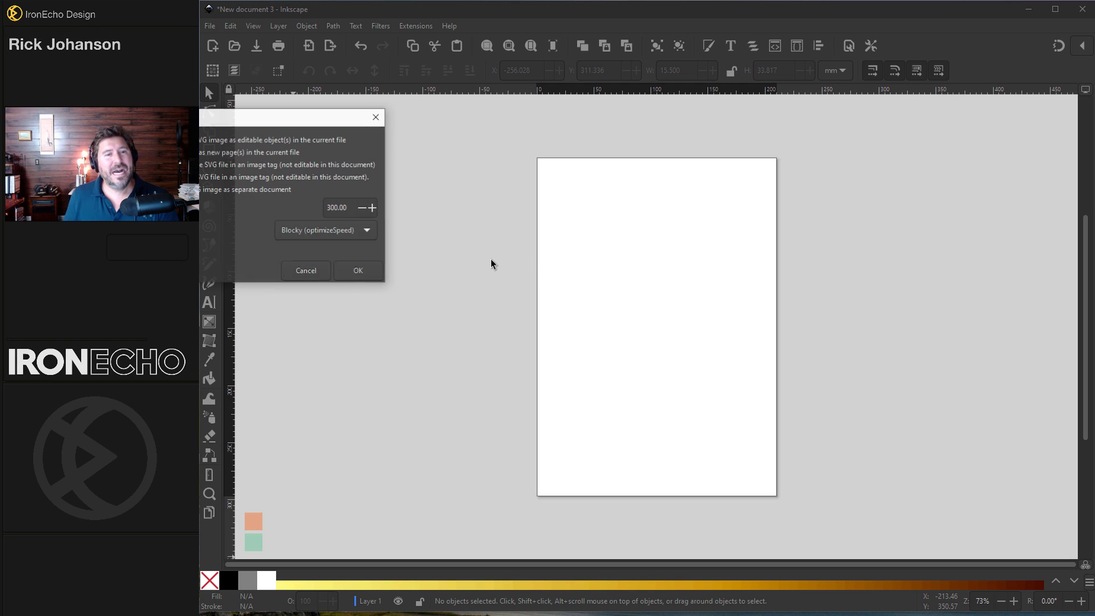
pyautogui.moveTo(331, 118); pyautogui.dragTo(520, 157)
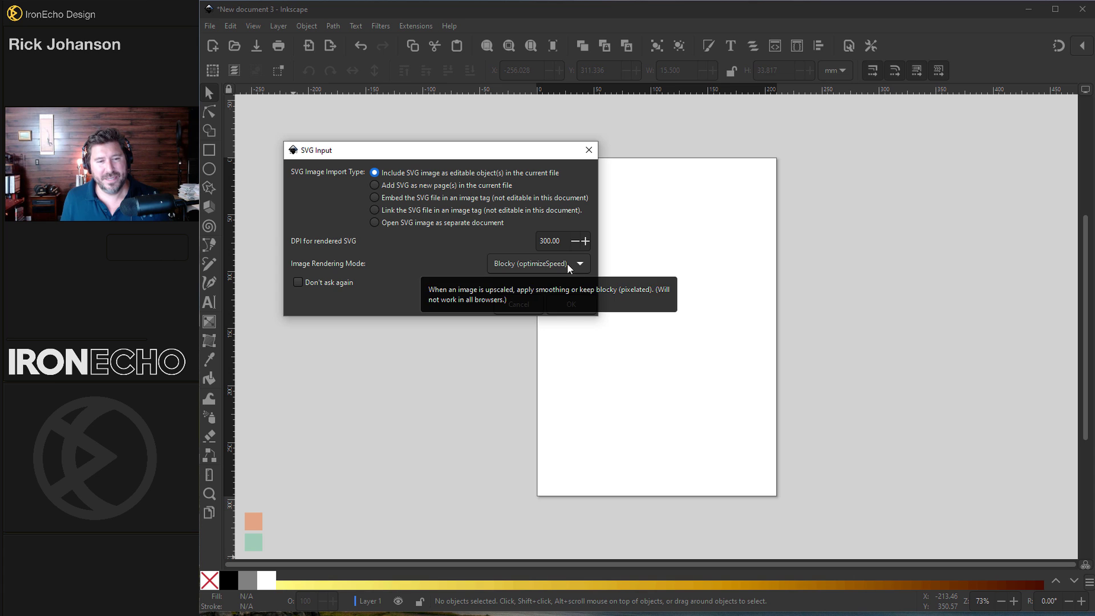
pyautogui.click(570, 311)
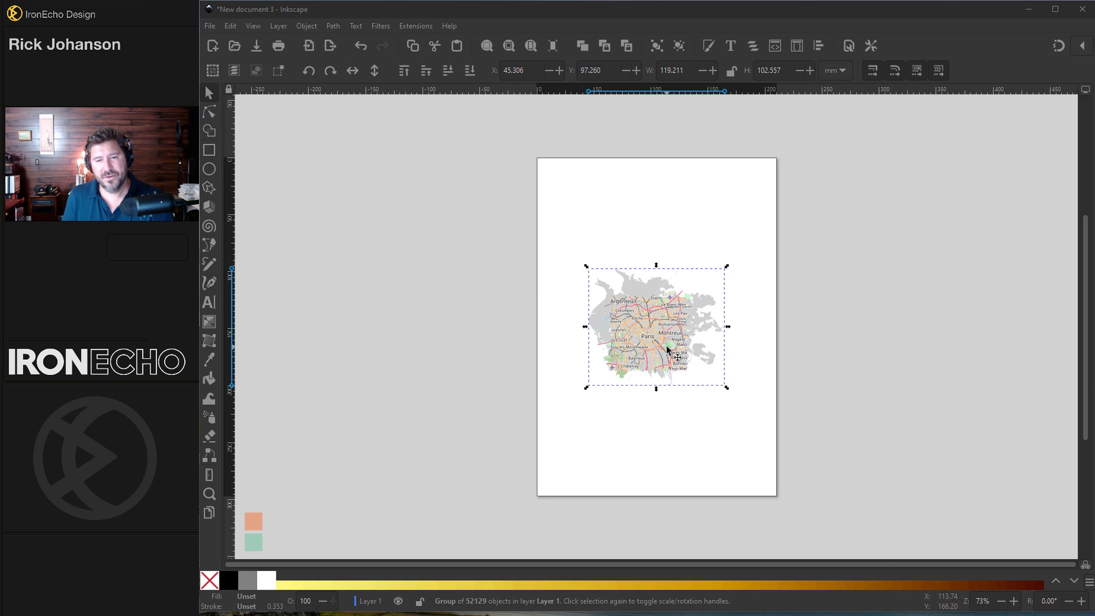
# Pick one grey land-area shape, select all 707 with the same fill, and delete them
pyautogui.scroll(4, 664, 344)
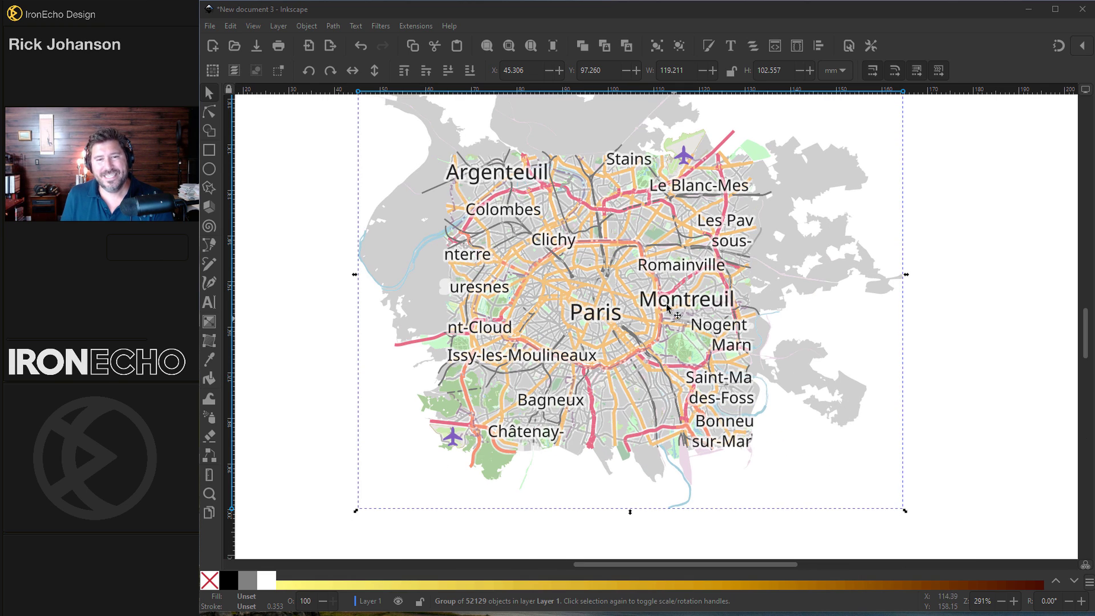
pyautogui.scroll(1, 656, 351)
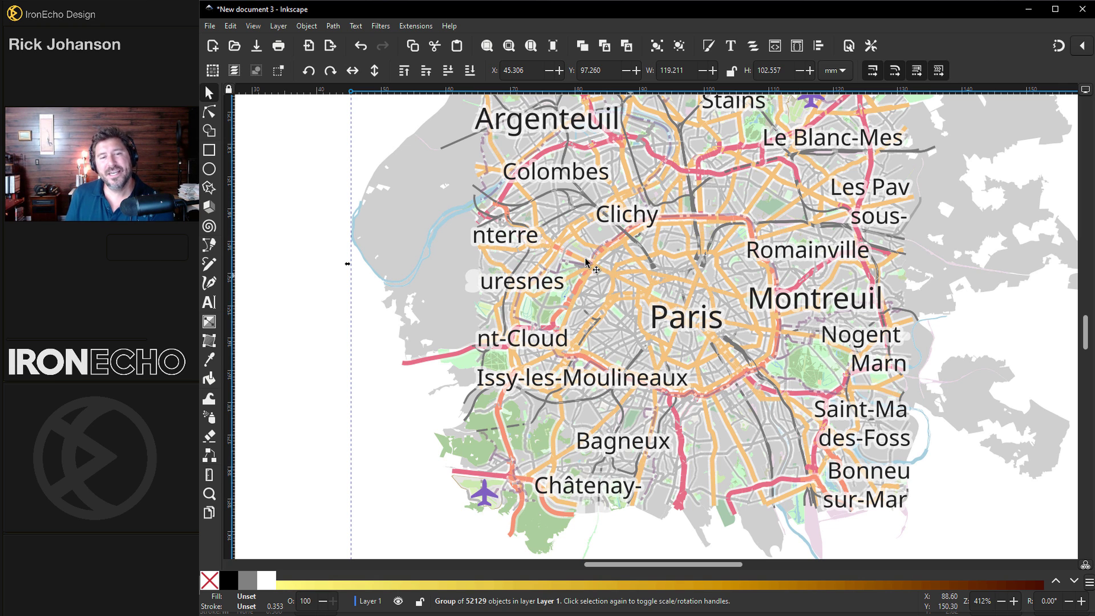
pyautogui.click(295, 236)
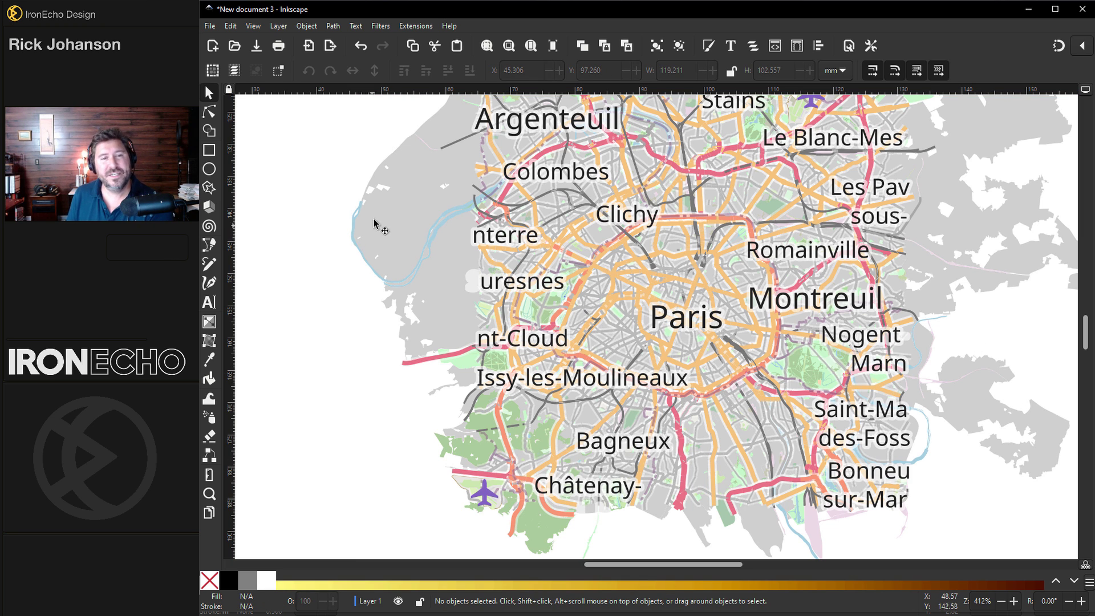
pyautogui.click(412, 172)
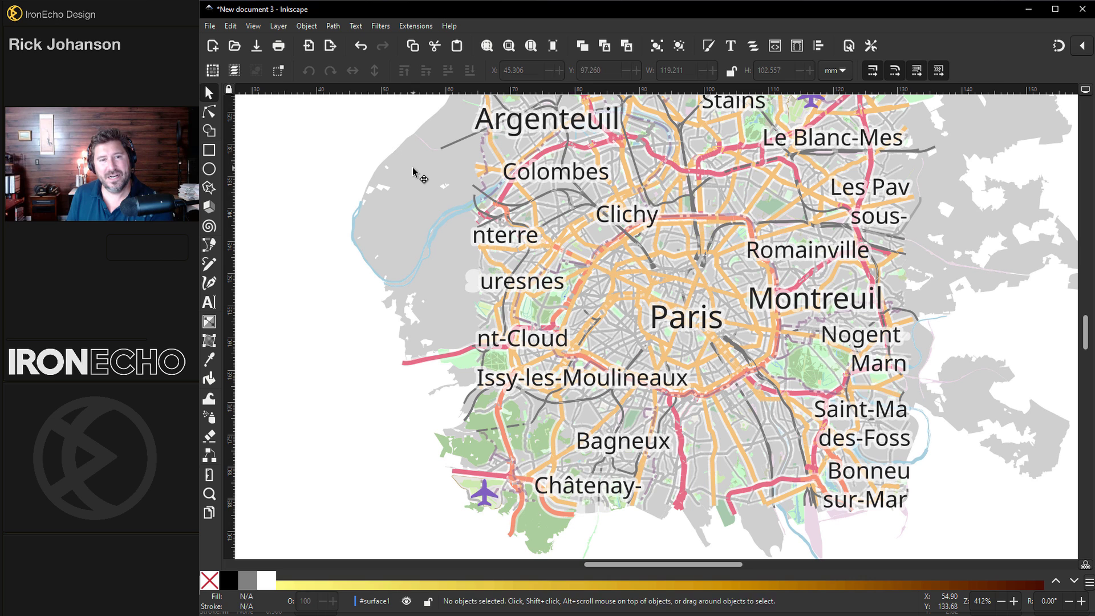
pyautogui.click(415, 172)
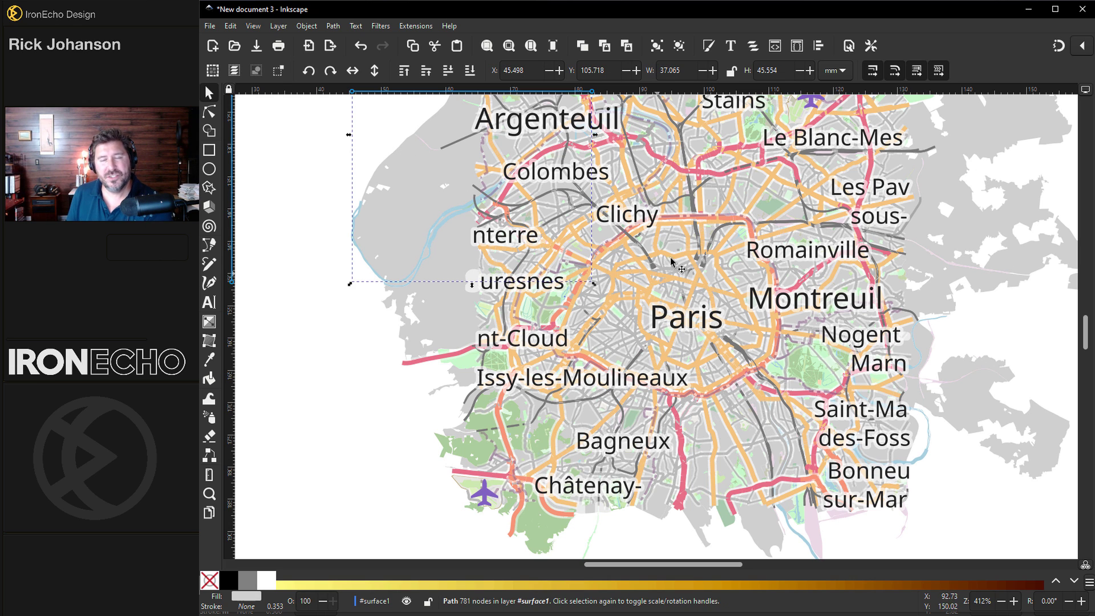
pyautogui.click(232, 27)
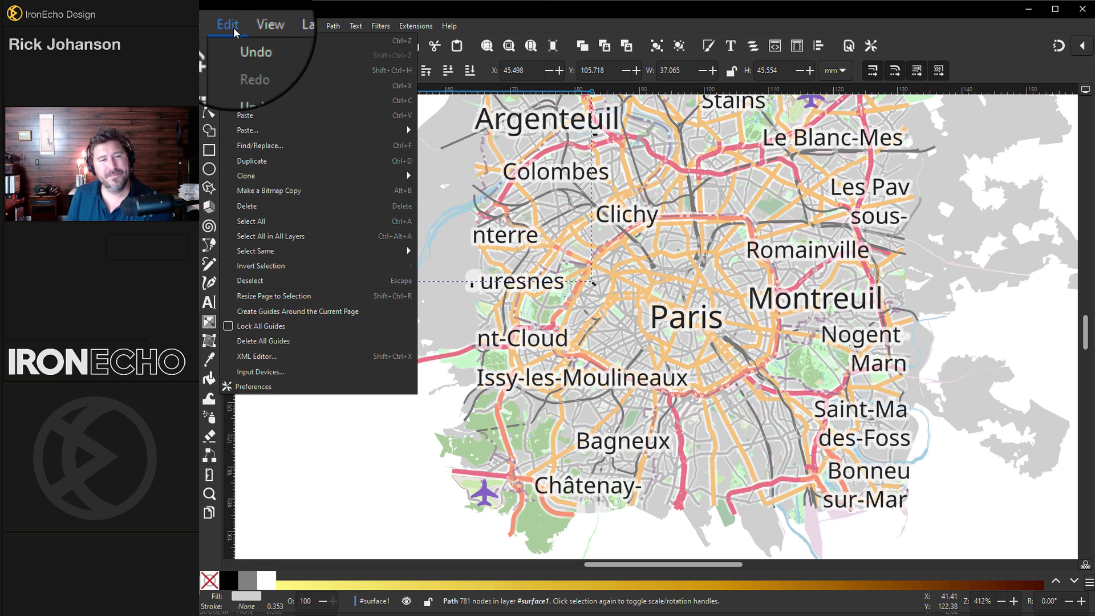
pyautogui.moveTo(274, 249)
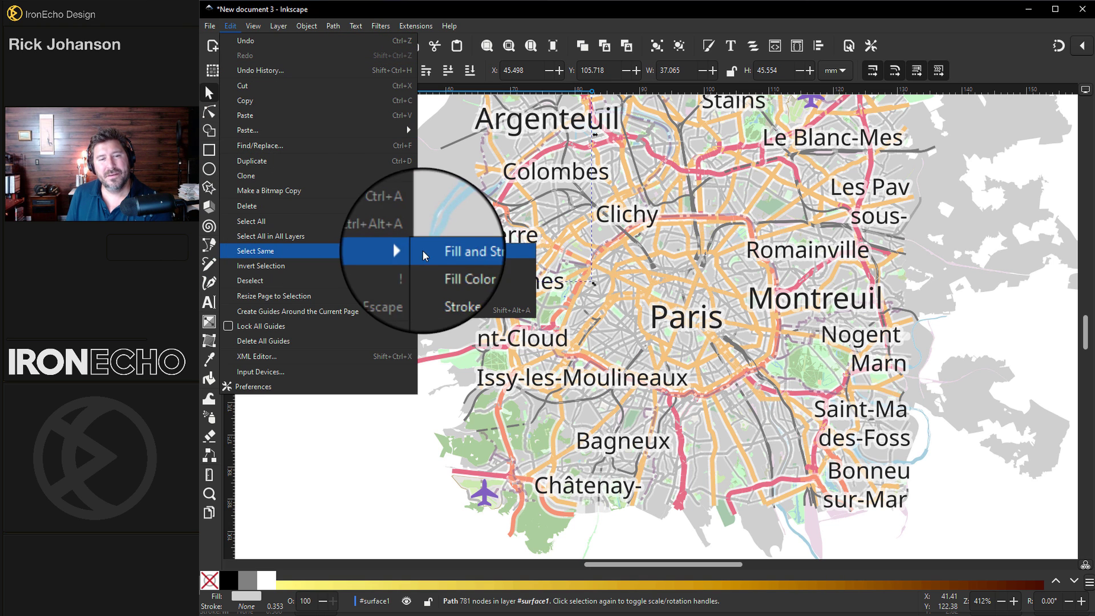
pyautogui.click(450, 266)
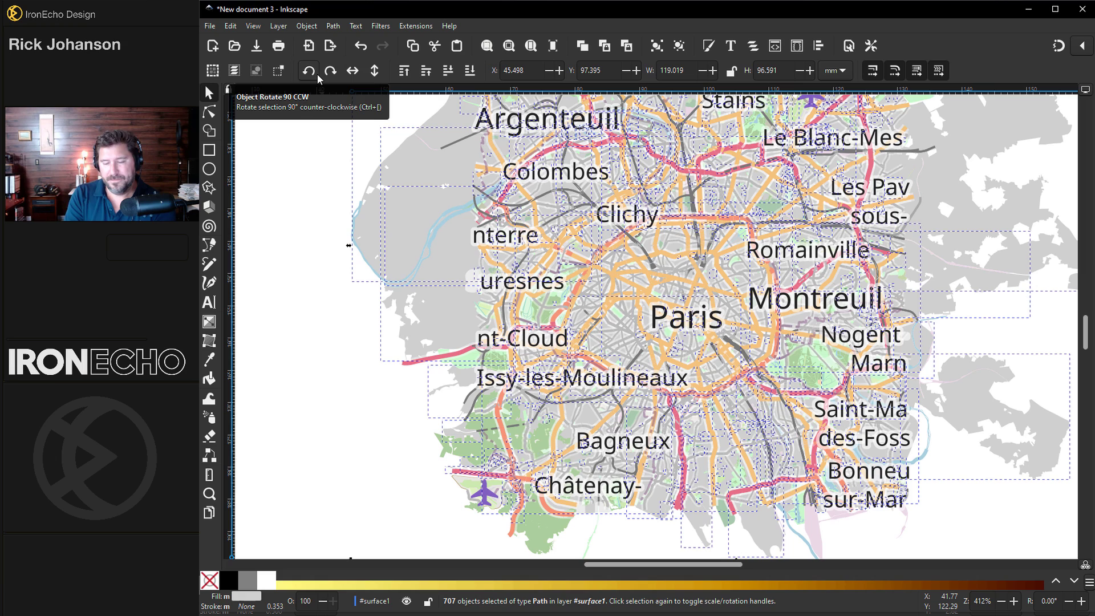
pyautogui.press('Delete')
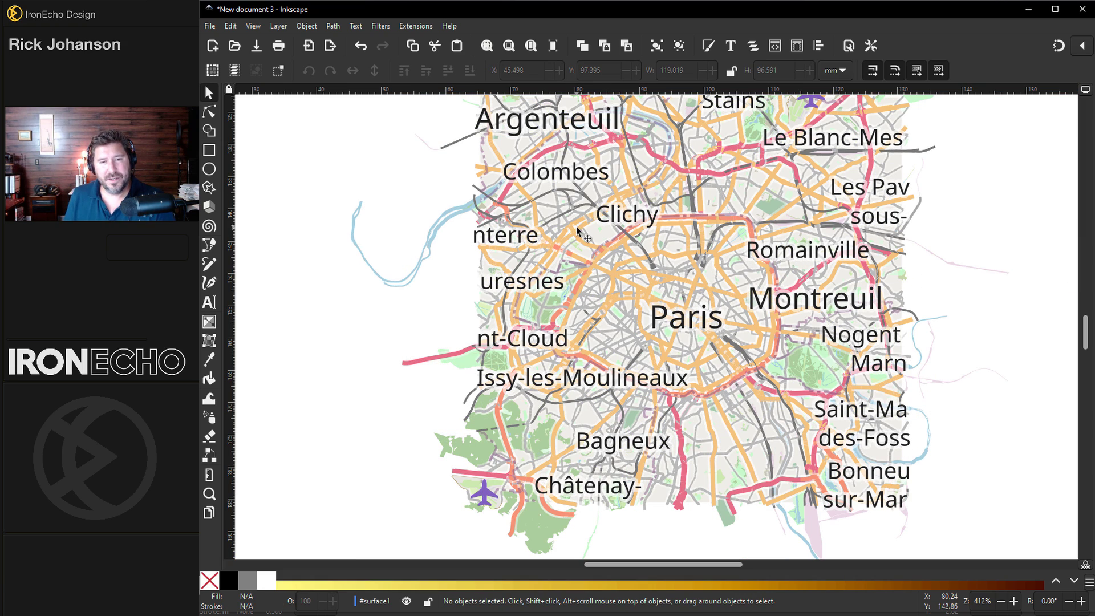
pyautogui.press('ctrl')
# Select the 'C' of Clichy, select every glyph with its black fill, and delete them
pyautogui.scroll(6, 615, 220)
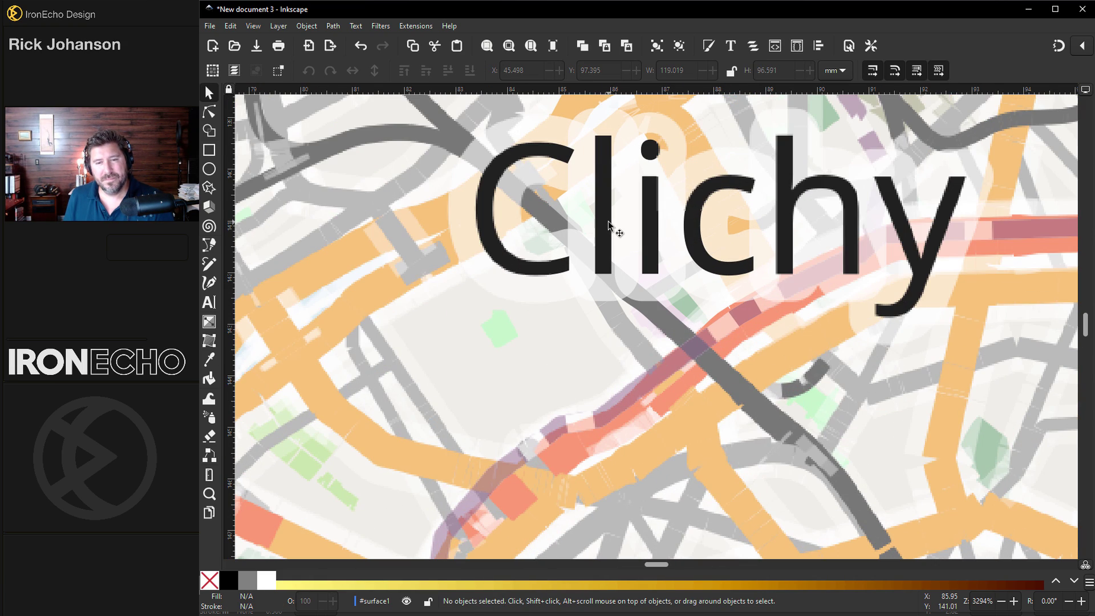
pyautogui.click(504, 164)
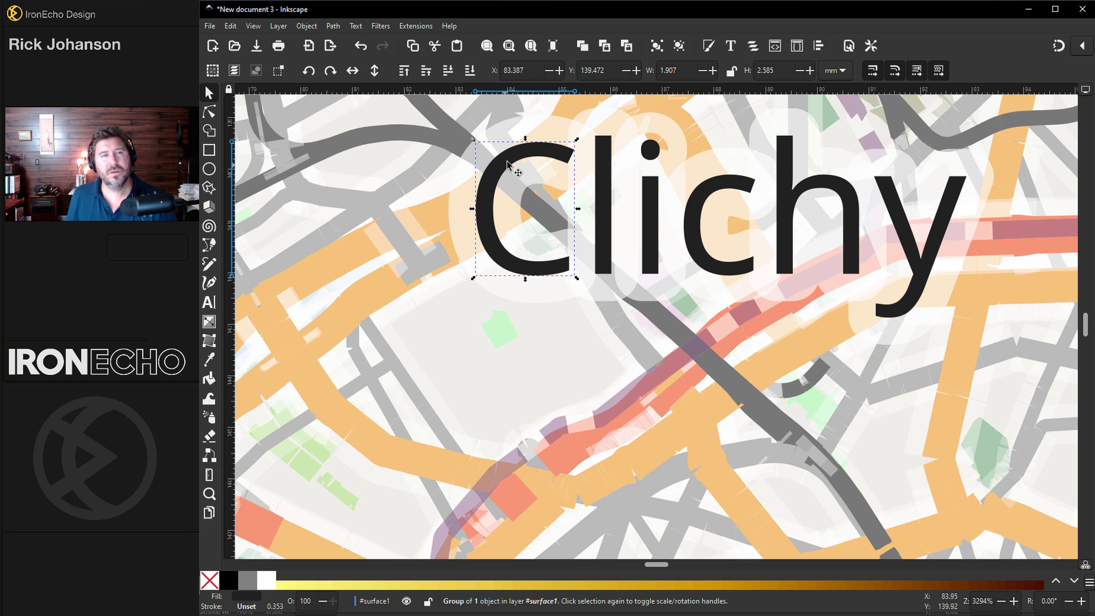
pyautogui.click(307, 26)
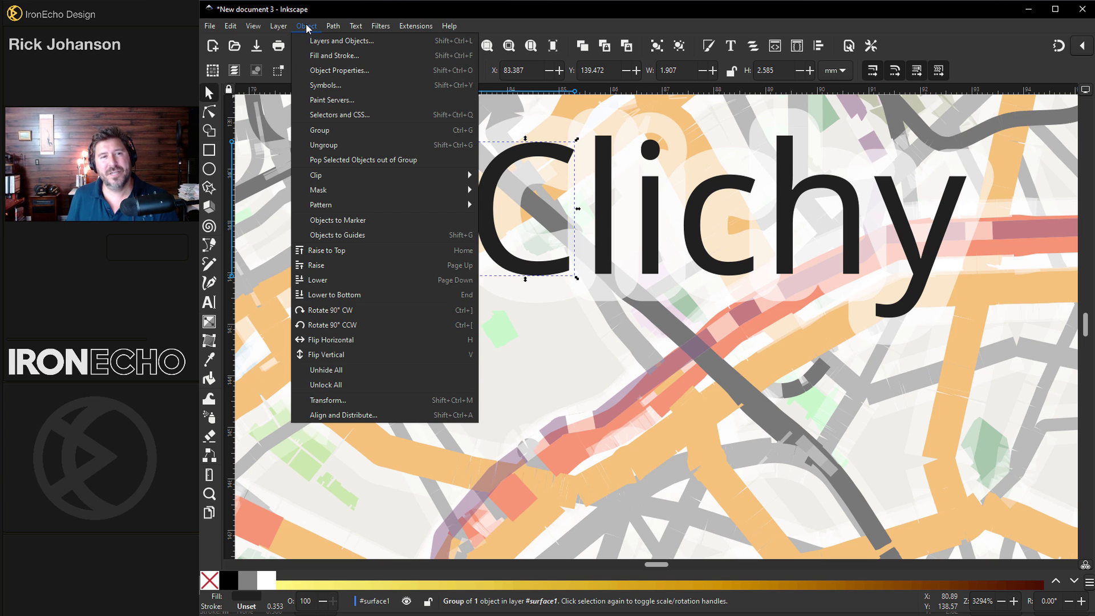
pyautogui.click(336, 55)
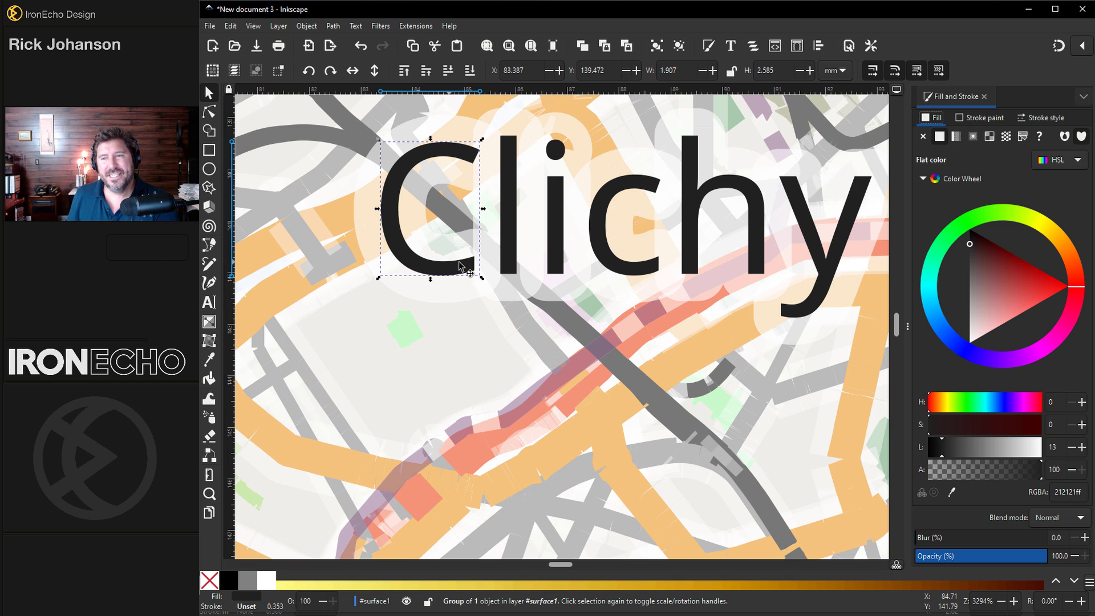
pyautogui.click(985, 118)
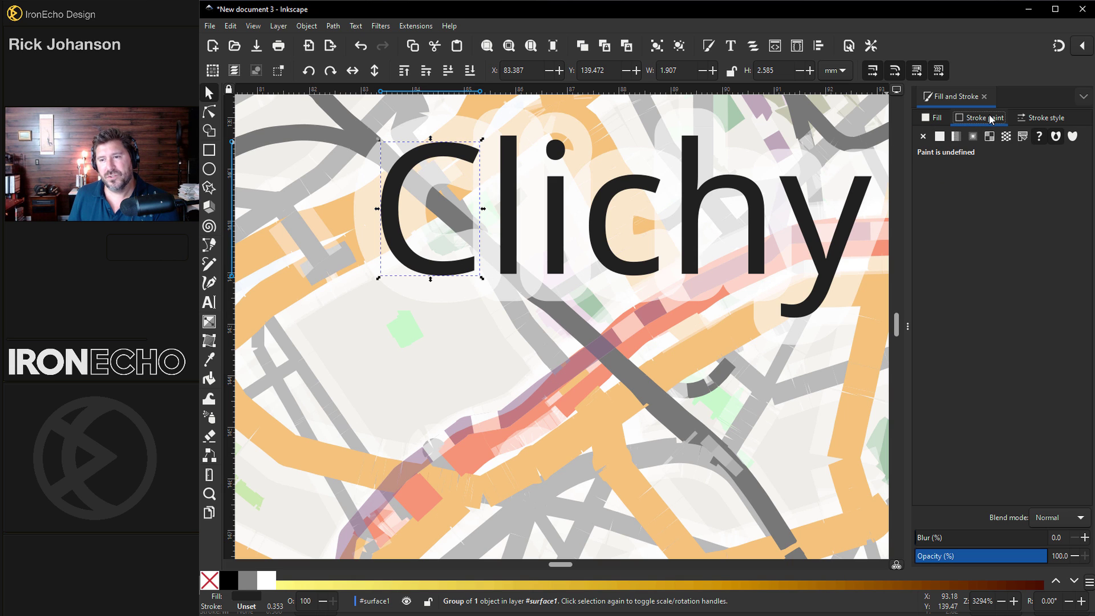
pyautogui.click(931, 118)
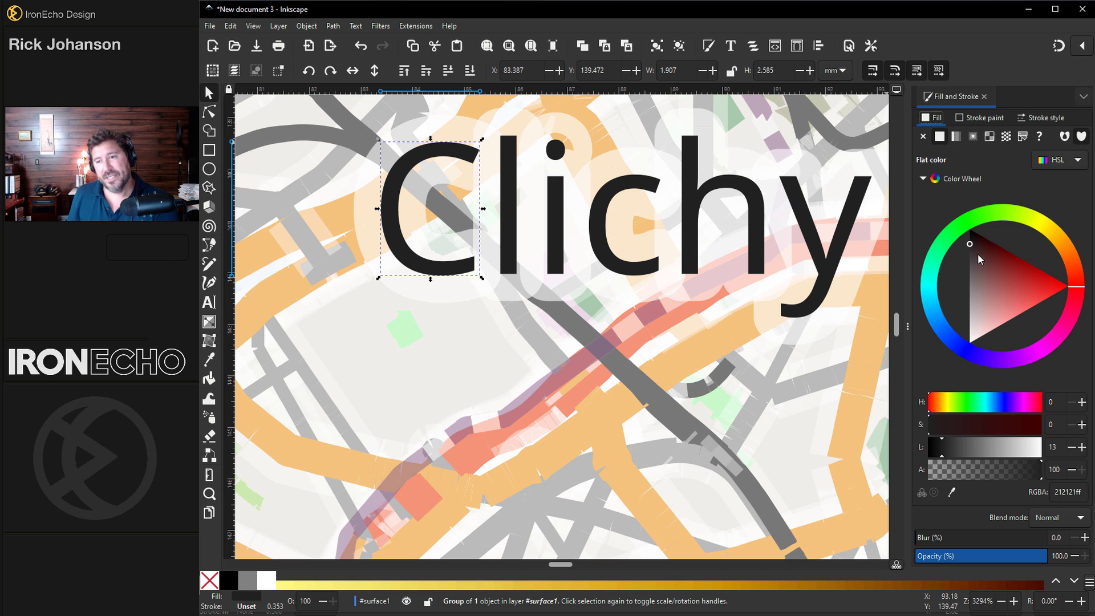
pyautogui.click(231, 27)
pyautogui.moveTo(278, 253)
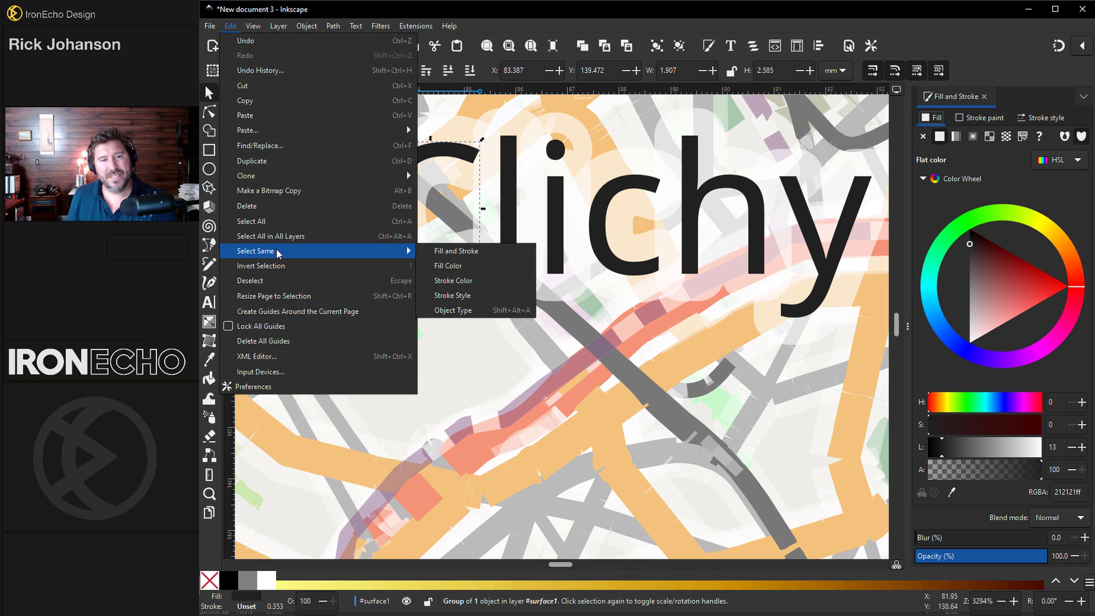
pyautogui.click(456, 268)
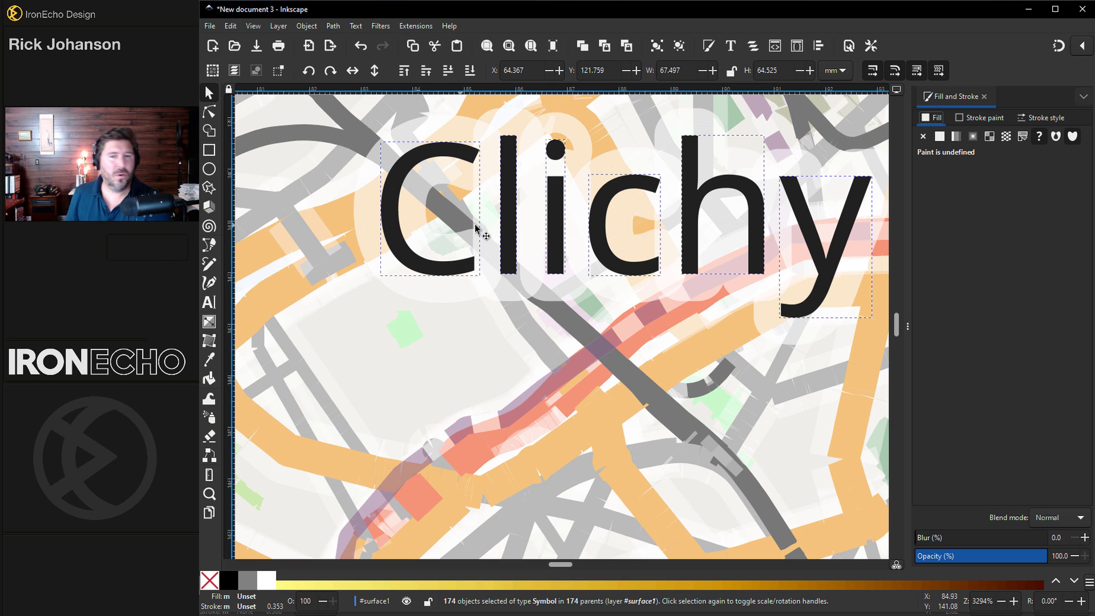
pyautogui.press('Delete')
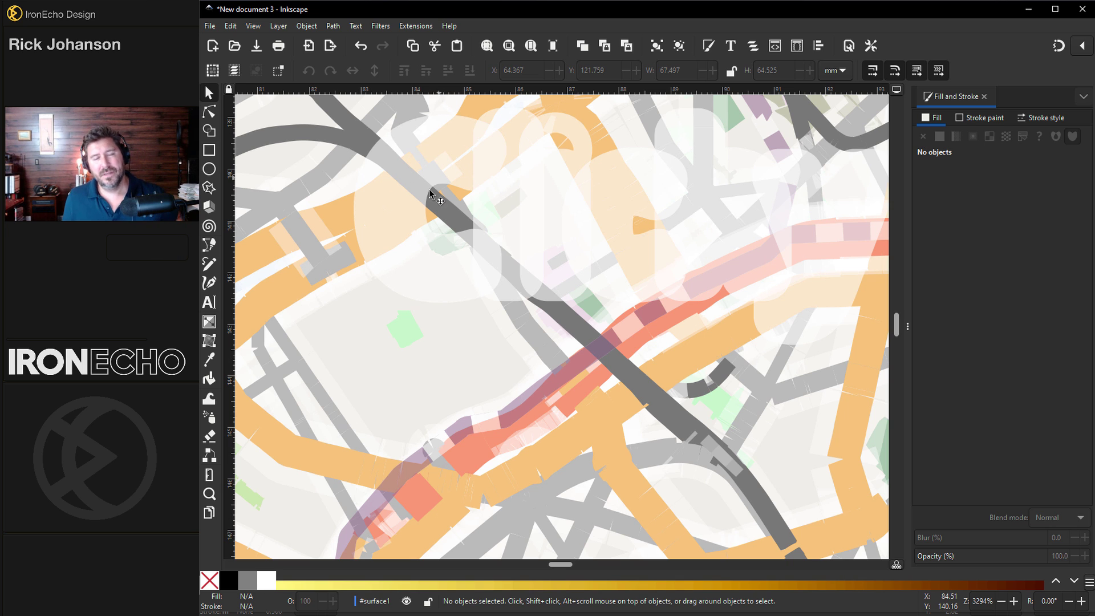
# Delete the 176 translucent white label halos by selecting all with the same stroke style
pyautogui.click(378, 217)
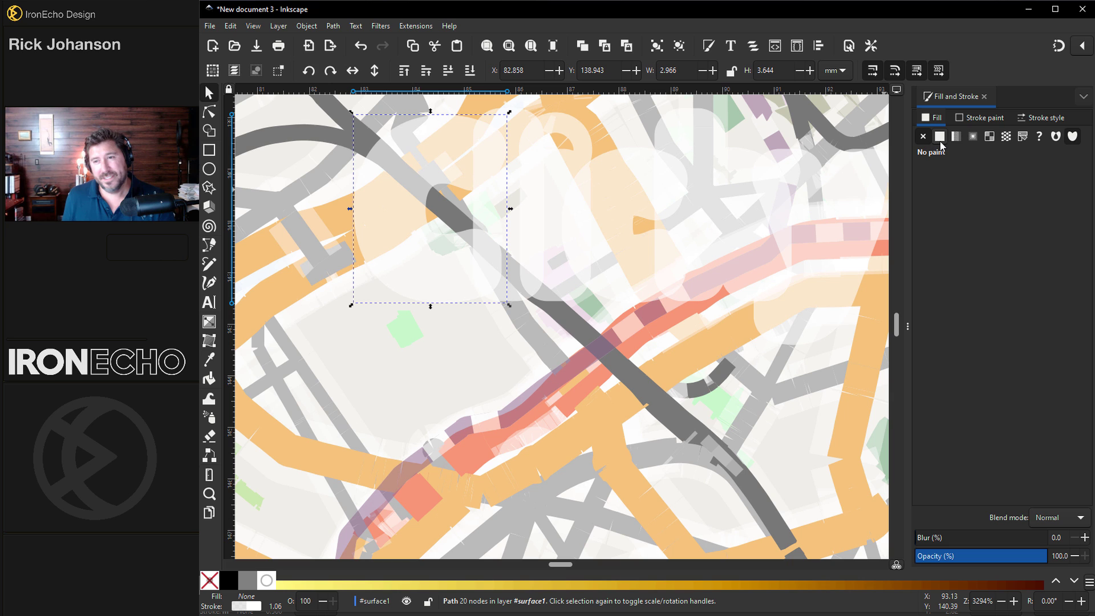
pyautogui.click(976, 121)
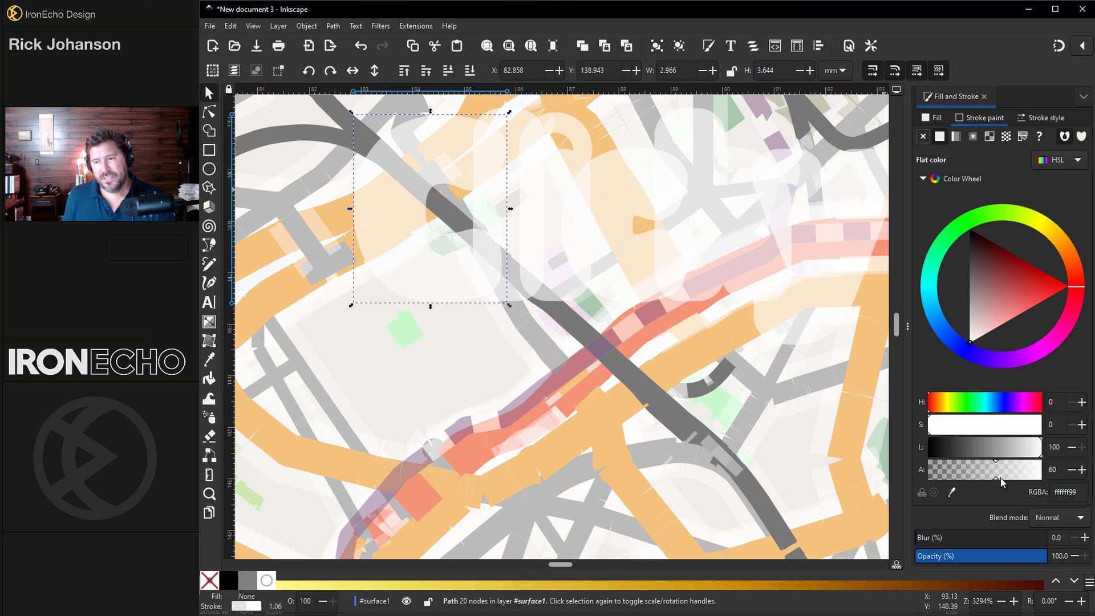
pyautogui.click(233, 27)
pyautogui.moveTo(276, 251)
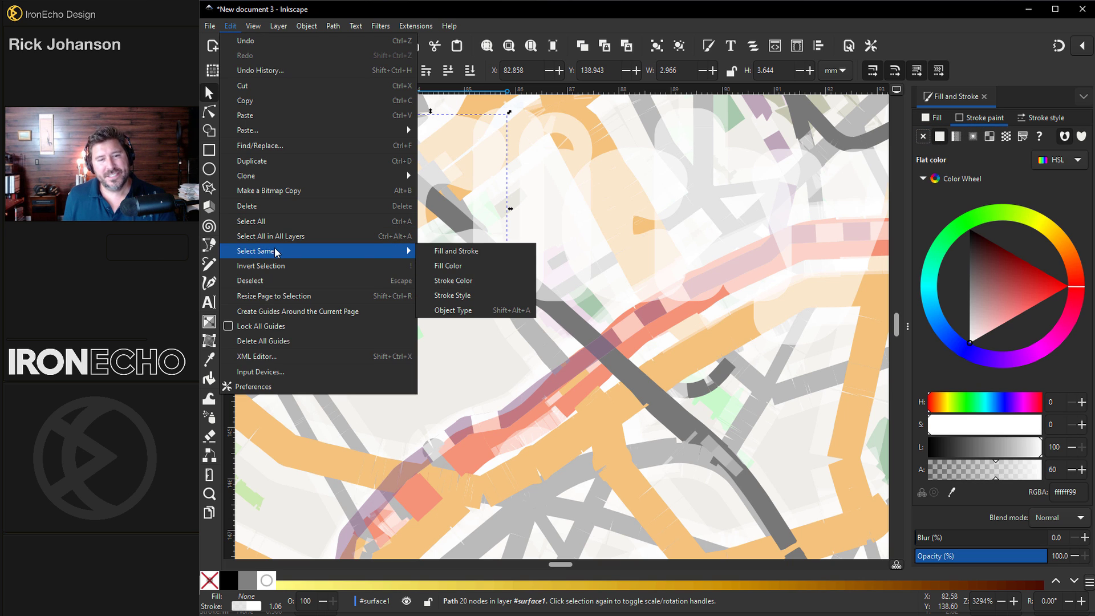
pyautogui.click(453, 296)
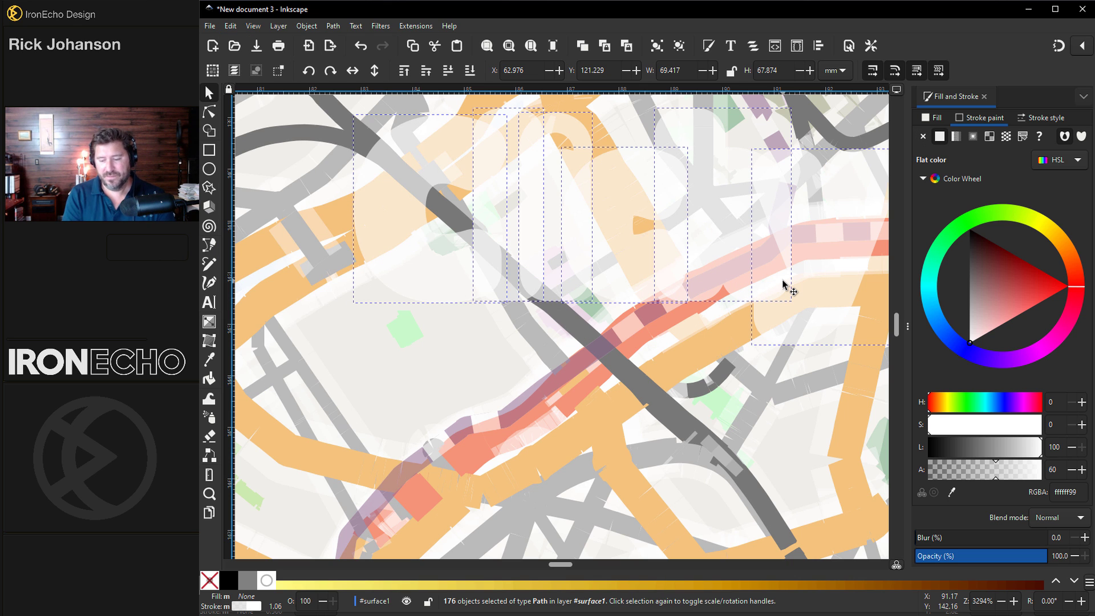
pyautogui.press('Delete')
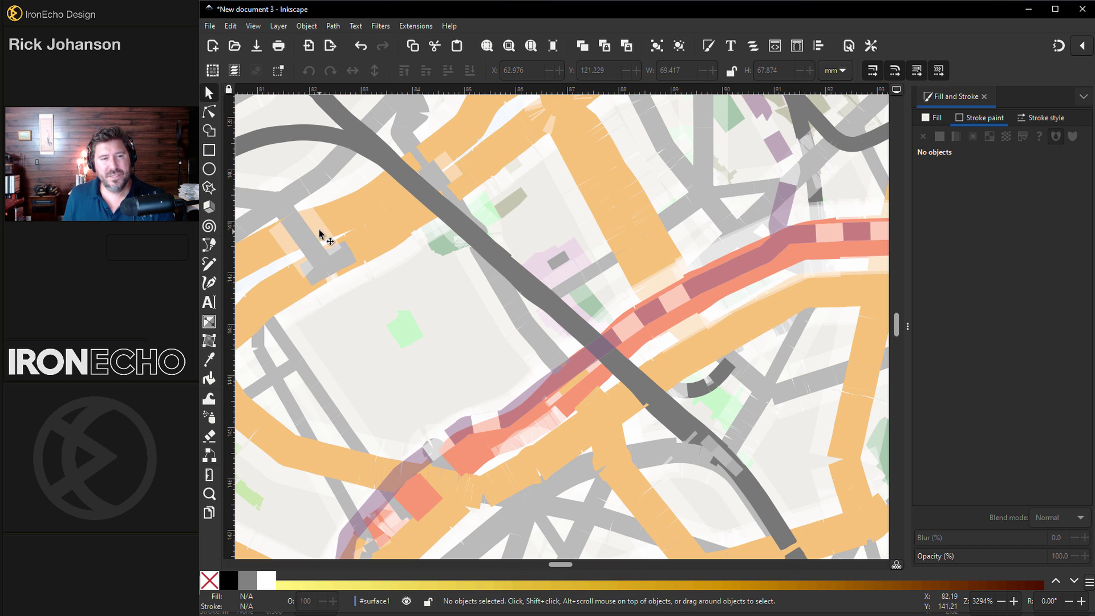
# Delete the remaining objects sharing that white stroke colour and fit the page in view
pyautogui.click(319, 231)
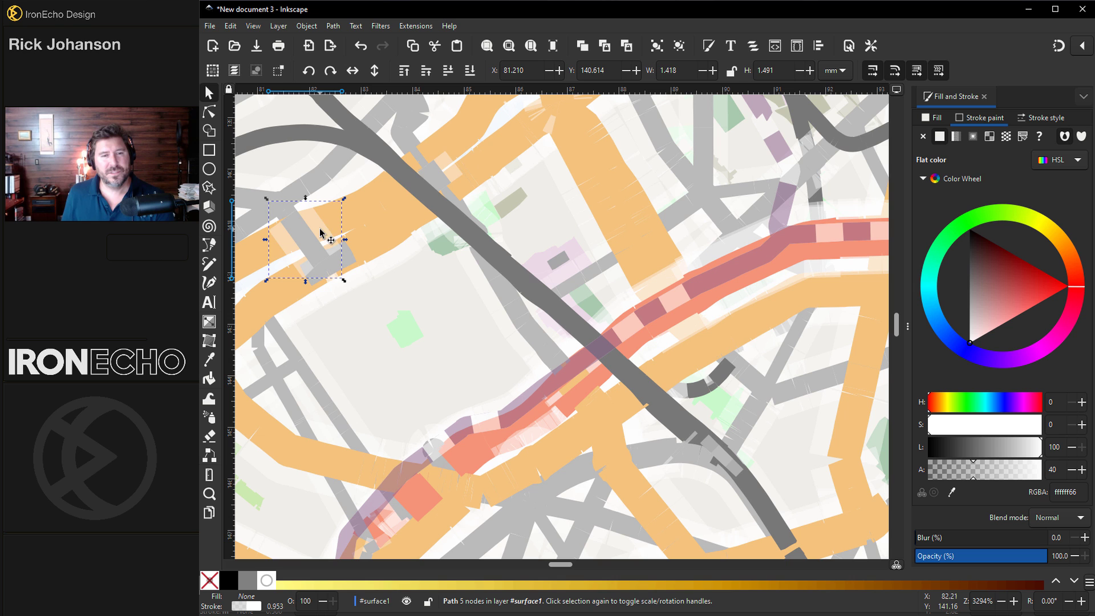
pyautogui.click(236, 29)
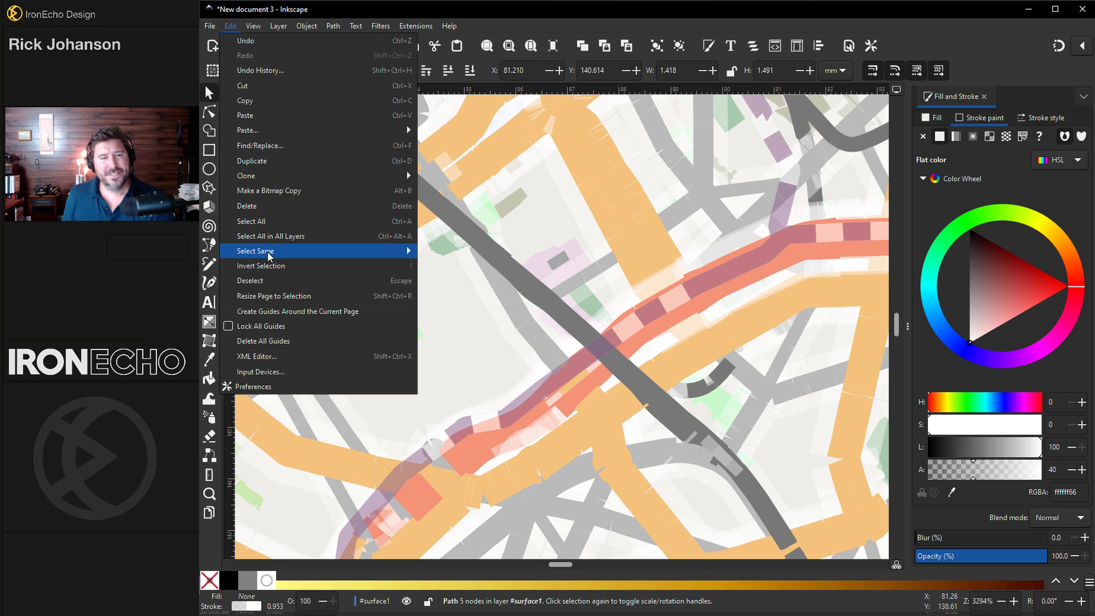
pyautogui.moveTo(284, 256)
pyautogui.click(450, 280)
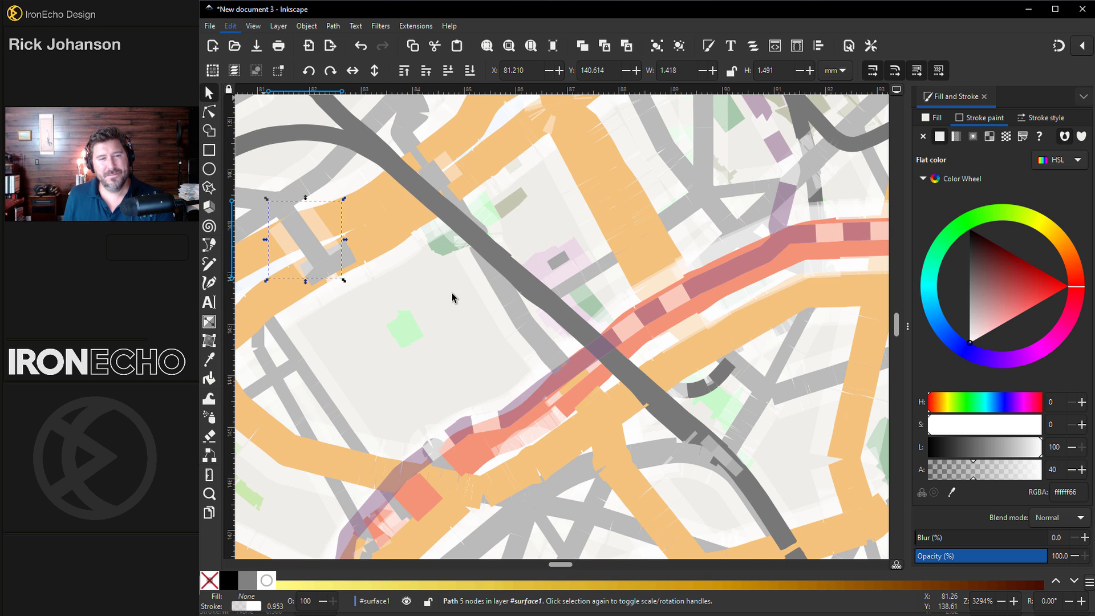
pyautogui.press('Delete')
pyautogui.press('5')
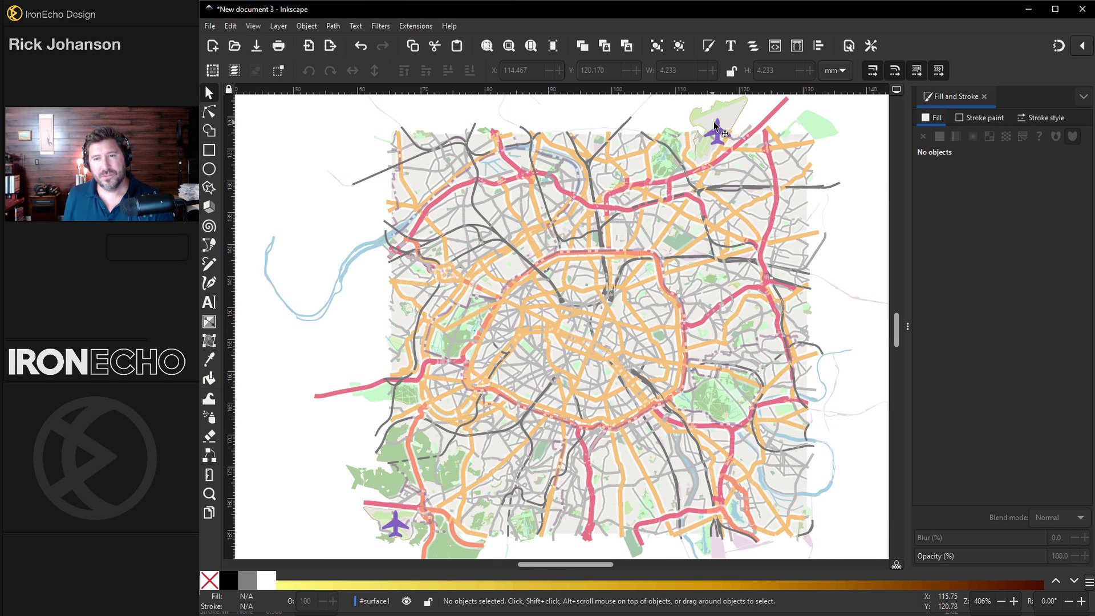
# Delete both airplane icons and the pale background rectangle
pyautogui.click(720, 139)
pyautogui.keyDown('shift'); pyautogui.click(397, 523); pyautogui.keyUp('shift')
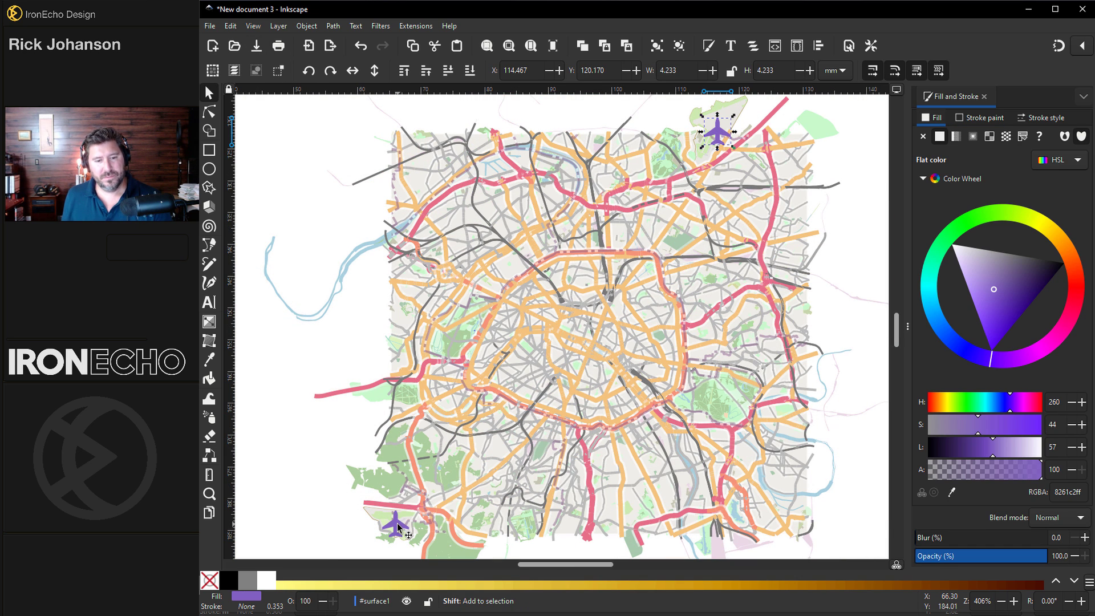
pyautogui.press('Delete')
pyautogui.click(418, 181)
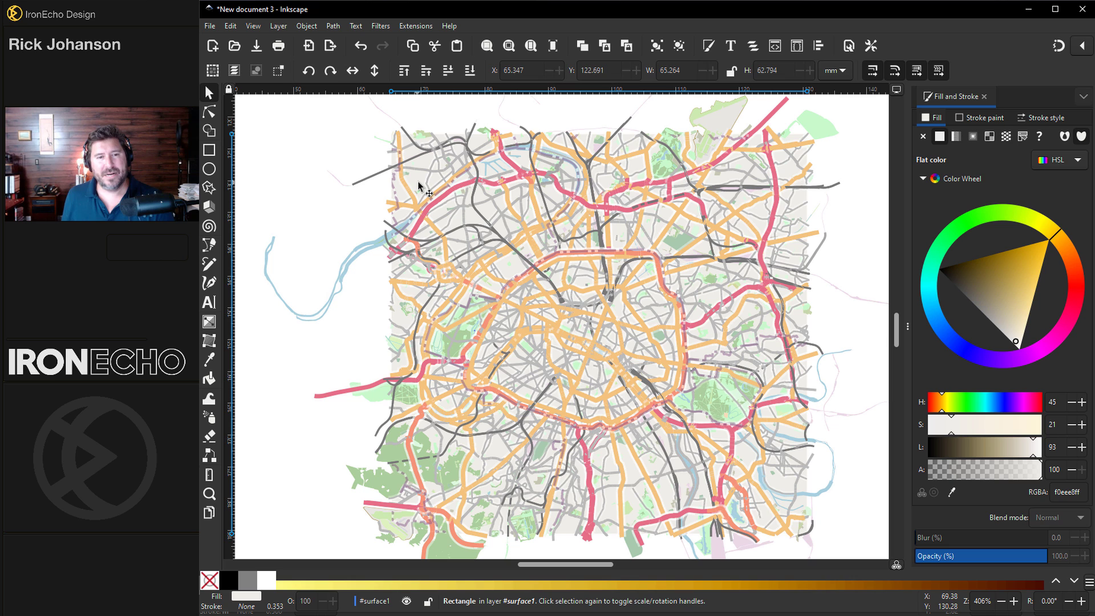
pyautogui.press('Delete')
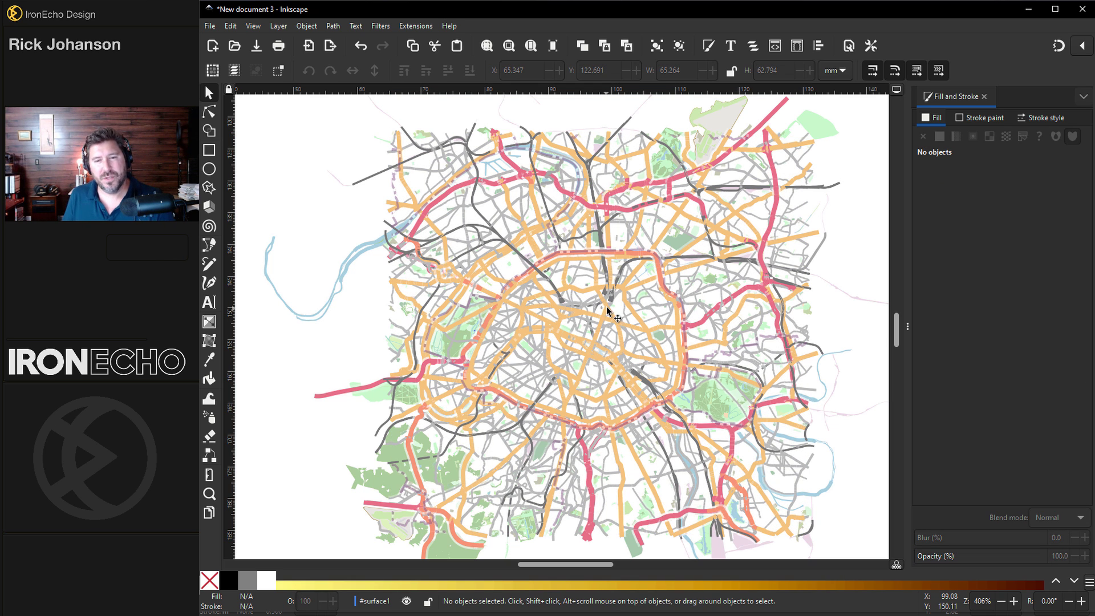
# Check the clipped map clone's stroke, then compare against the reference Paris poster image
pyautogui.click(396, 196)
pyautogui.click(971, 117)
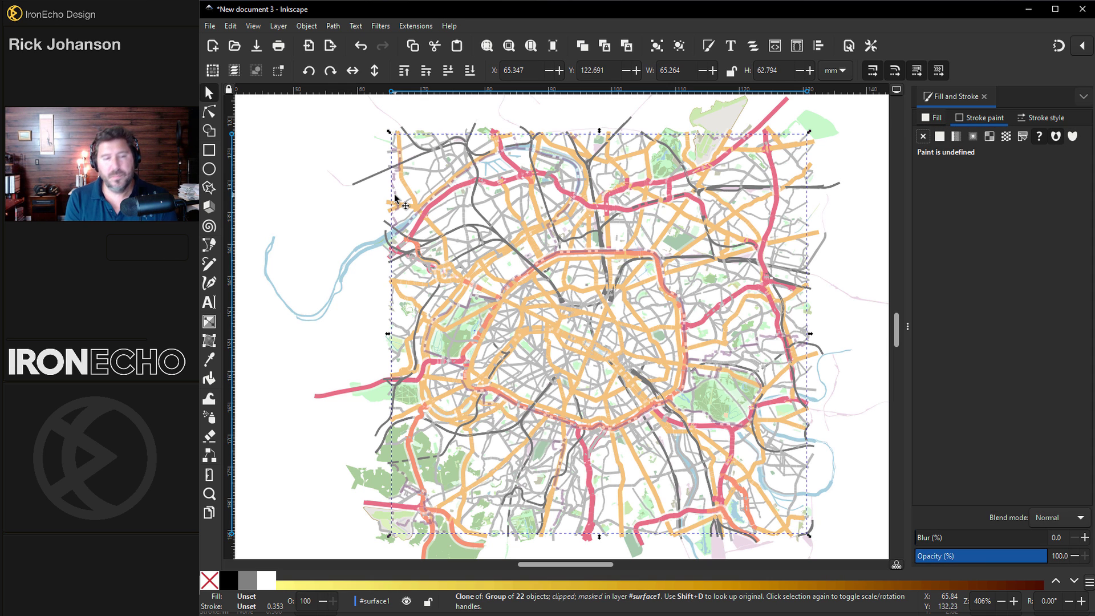
pyautogui.press('Escape')
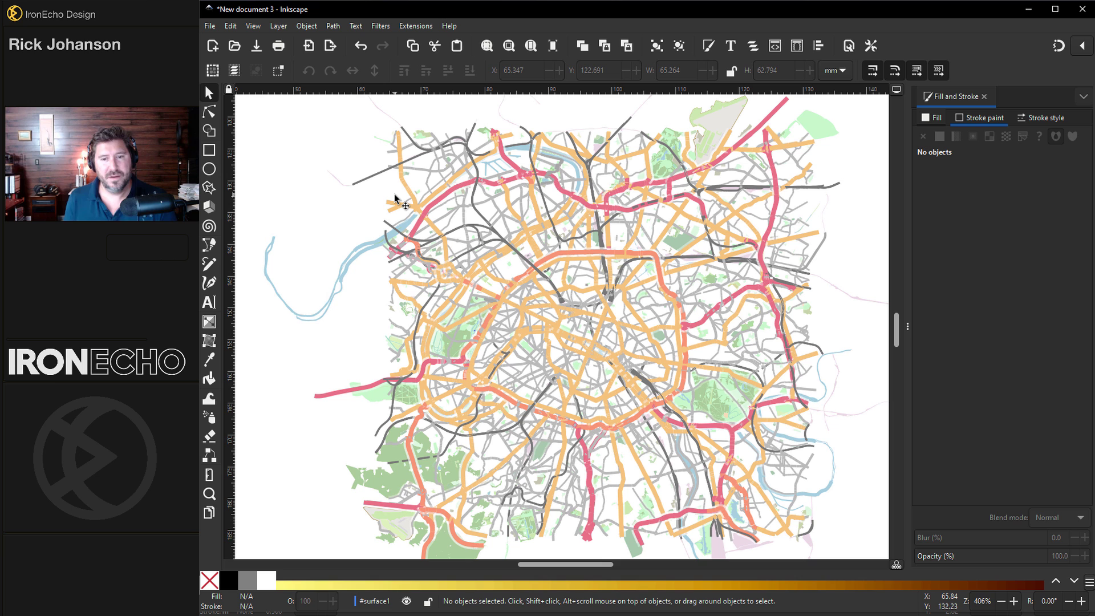
pyautogui.hotkey('alt', 'Tab')
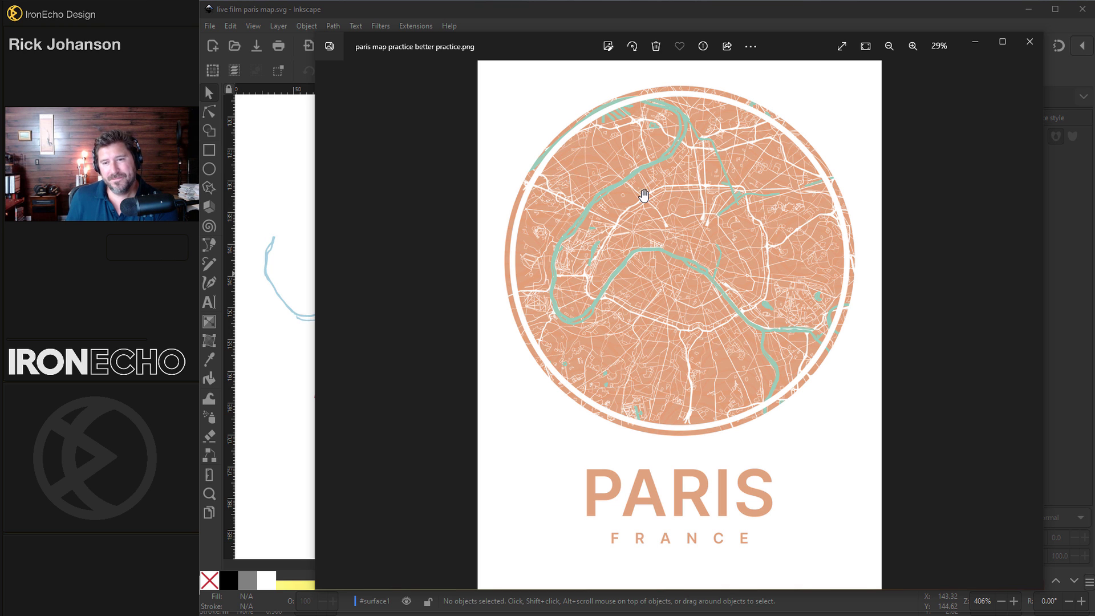
pyautogui.hotkey('alt', 'Tab')
# Group the 58 paths sharing the river's blue fill and move them to the right
pyautogui.click(348, 260)
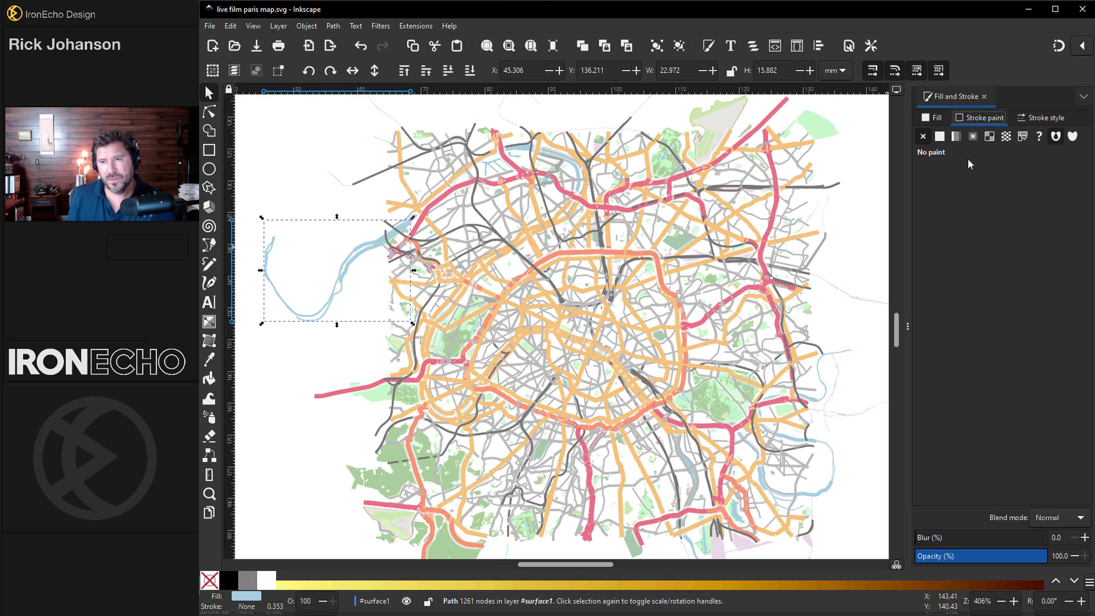
pyautogui.click(934, 118)
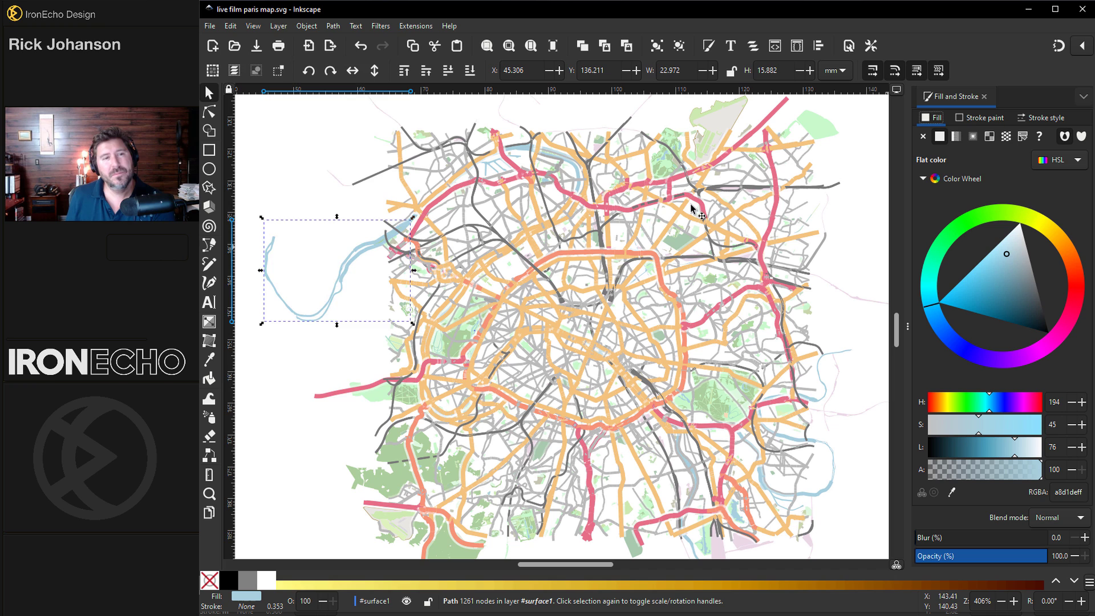
pyautogui.click(230, 25)
pyautogui.moveTo(270, 254)
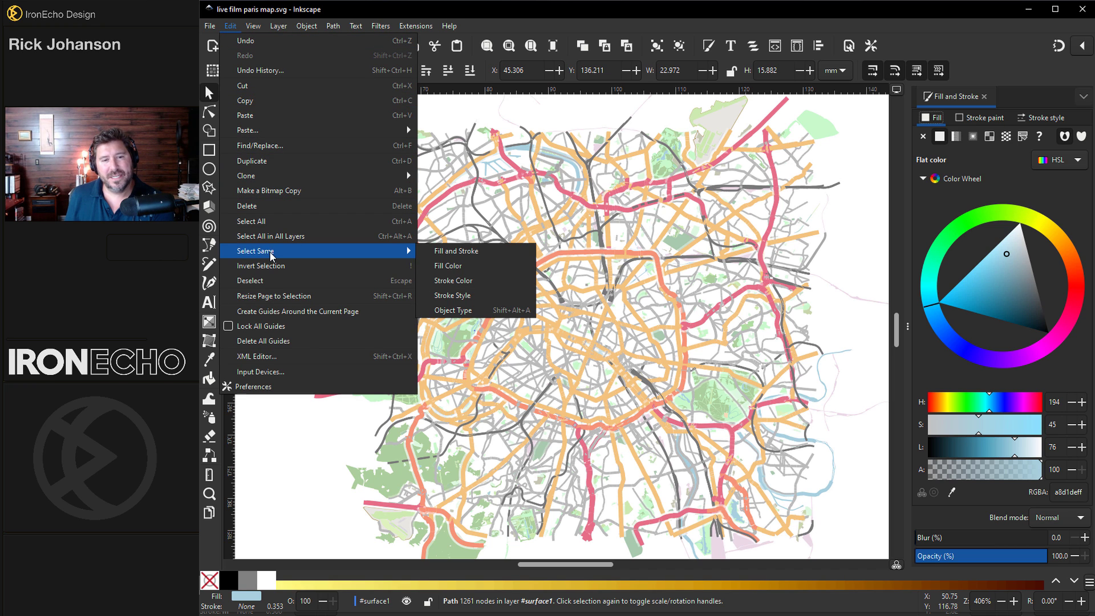
pyautogui.click(440, 266)
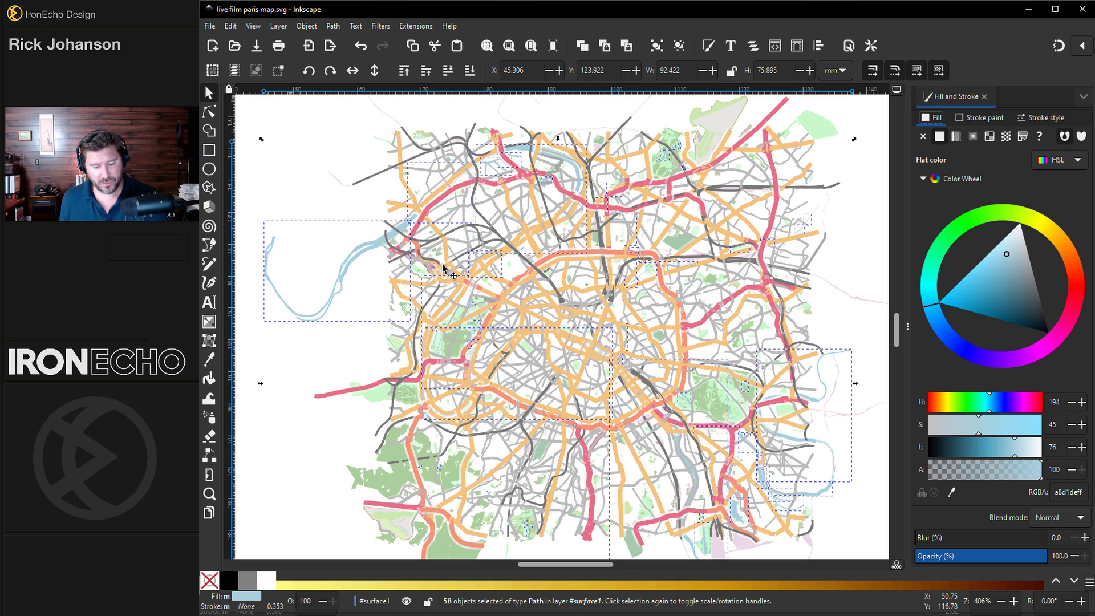
pyautogui.hotkey('ctrl', 'g')
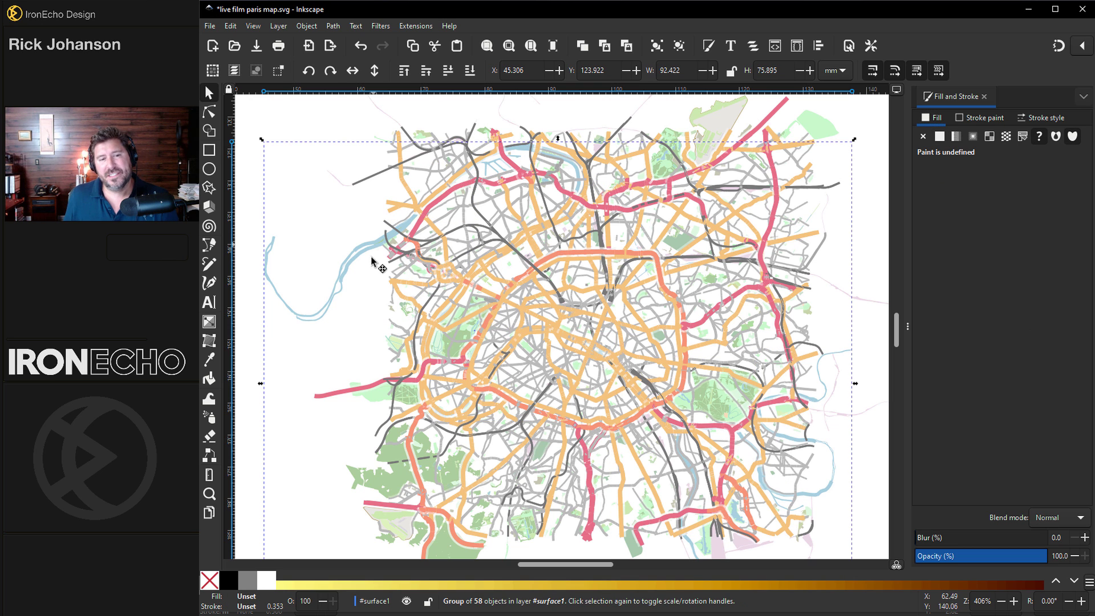
pyautogui.moveTo(374, 251); pyautogui.dragTo(898, 237)
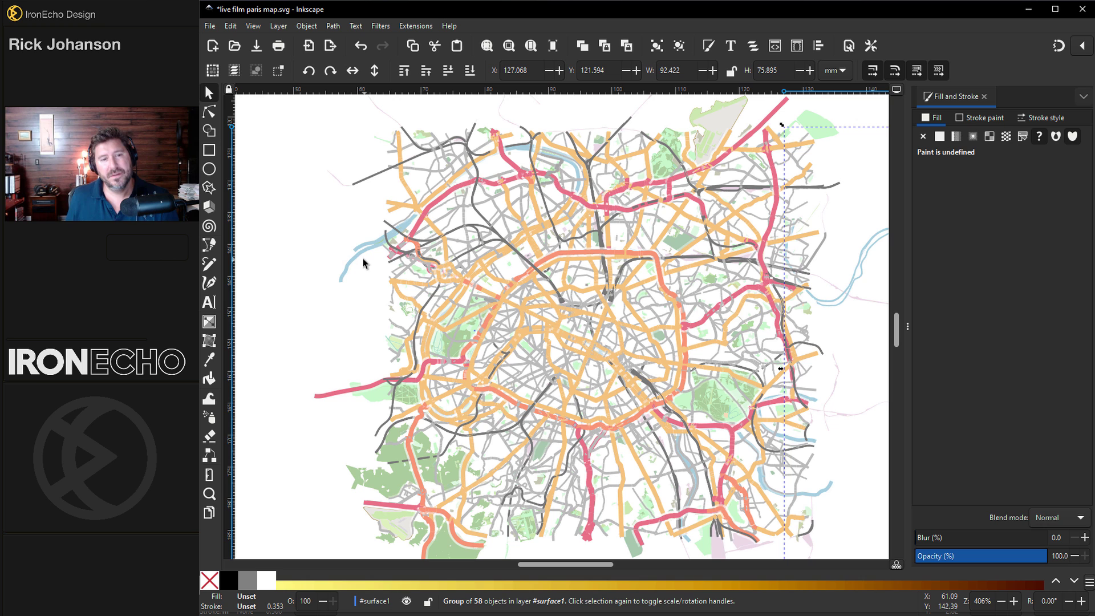
# Group every path sharing the river's light-blue stroke colour
pyautogui.click(363, 254)
pyautogui.click(980, 118)
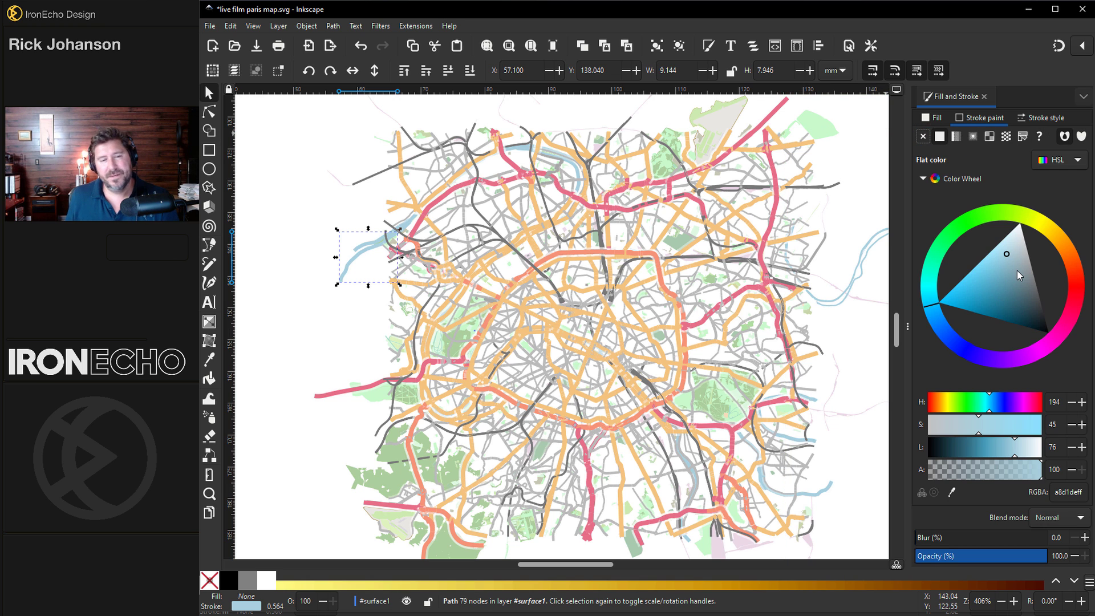
pyautogui.click(232, 27)
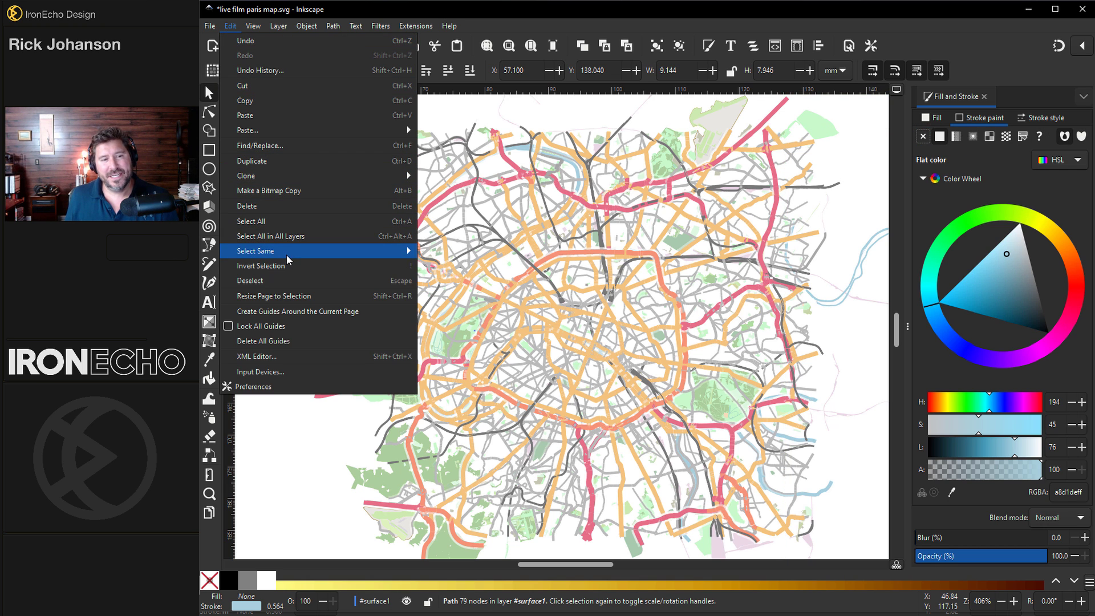
pyautogui.moveTo(288, 251)
pyautogui.click(456, 280)
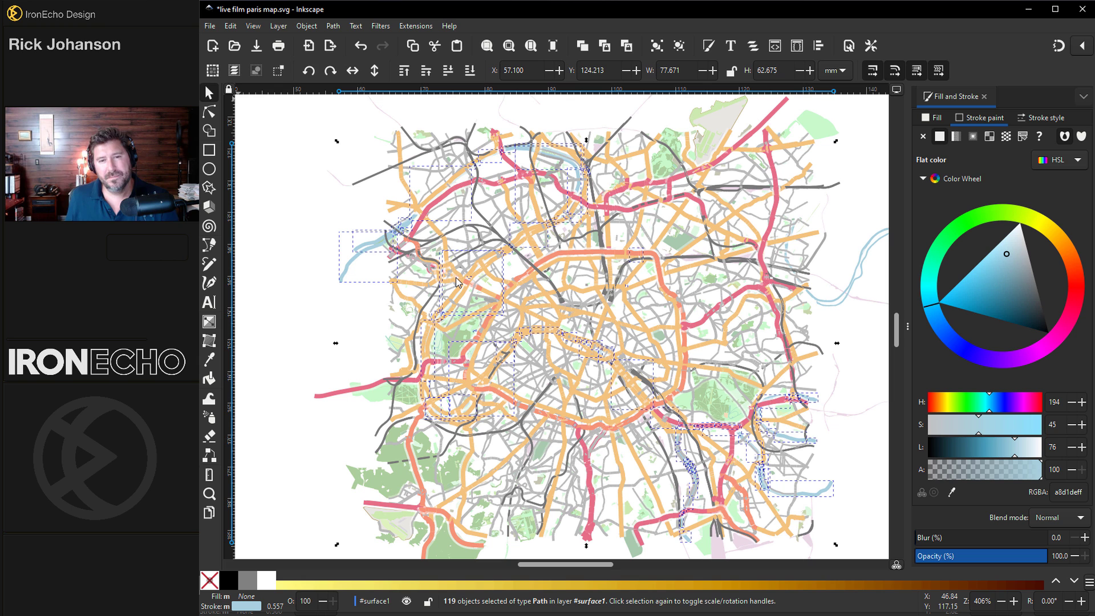
pyautogui.hotkey('ctrl', 'g')
# Move both river groups together beside the map and combine them into one group
pyautogui.scroll(-2, 498, 307)
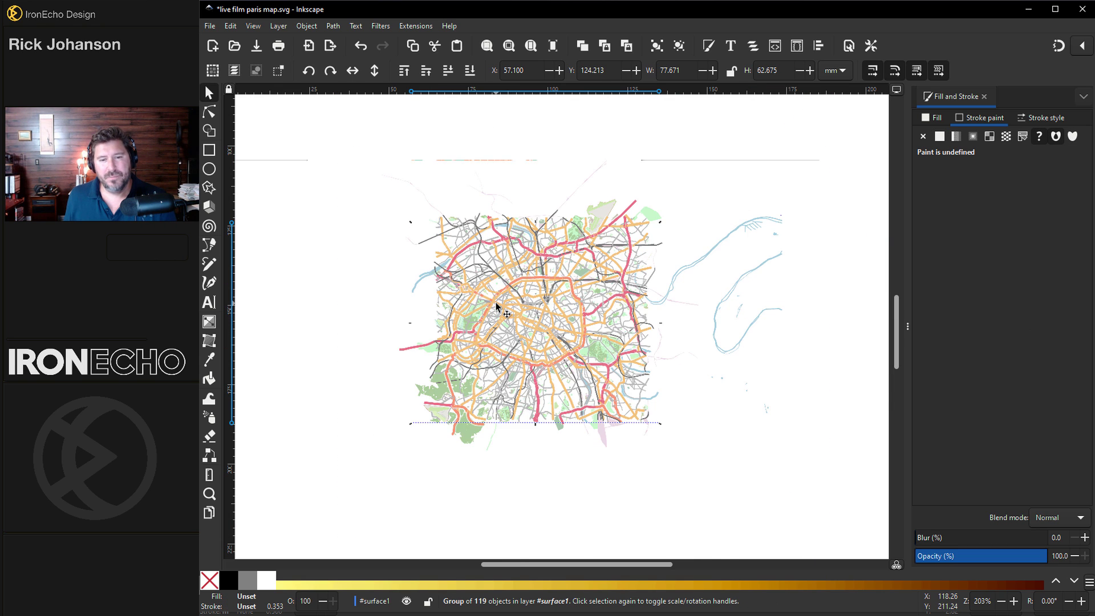
pyautogui.hscroll(3, 528, 301)
pyautogui.moveTo(579, 248); pyautogui.dragTo(638, 223)
pyautogui.moveTo(289, 275); pyautogui.dragTo(621, 191)
pyautogui.keyDown('shift'); pyautogui.click(584, 263); pyautogui.keyUp('shift')
pyautogui.press('ctrl')
pyautogui.hotkey('ctrl', 'g')
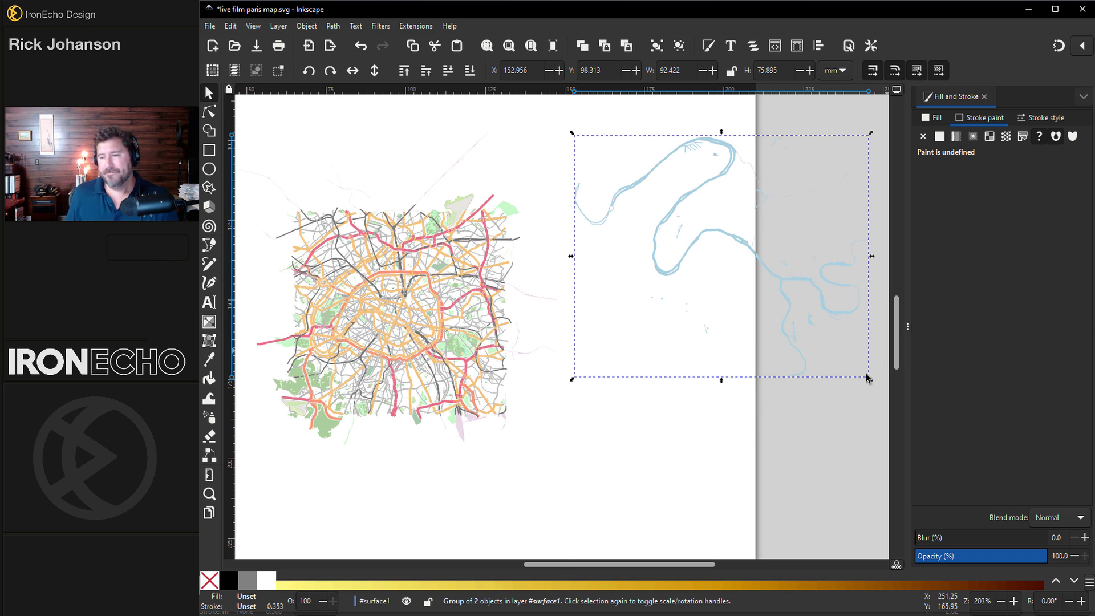
# Select the whole Paris street map and scale its stroke width to 40%
pyautogui.click(301, 168)
pyautogui.scroll(2, 301, 169)
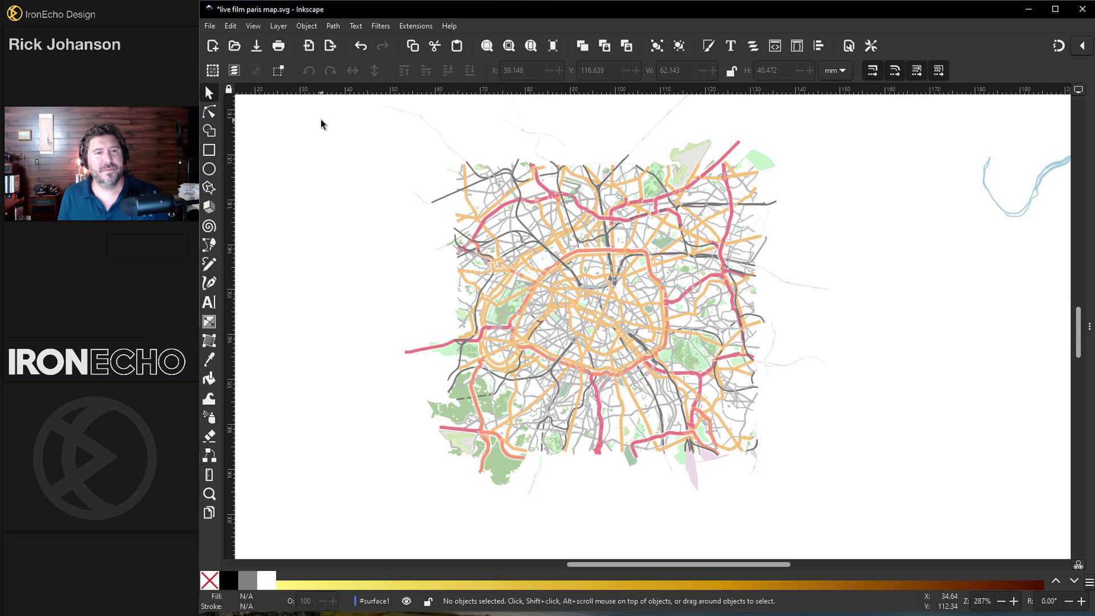
pyautogui.moveTo(321, 120); pyautogui.dragTo(862, 523)
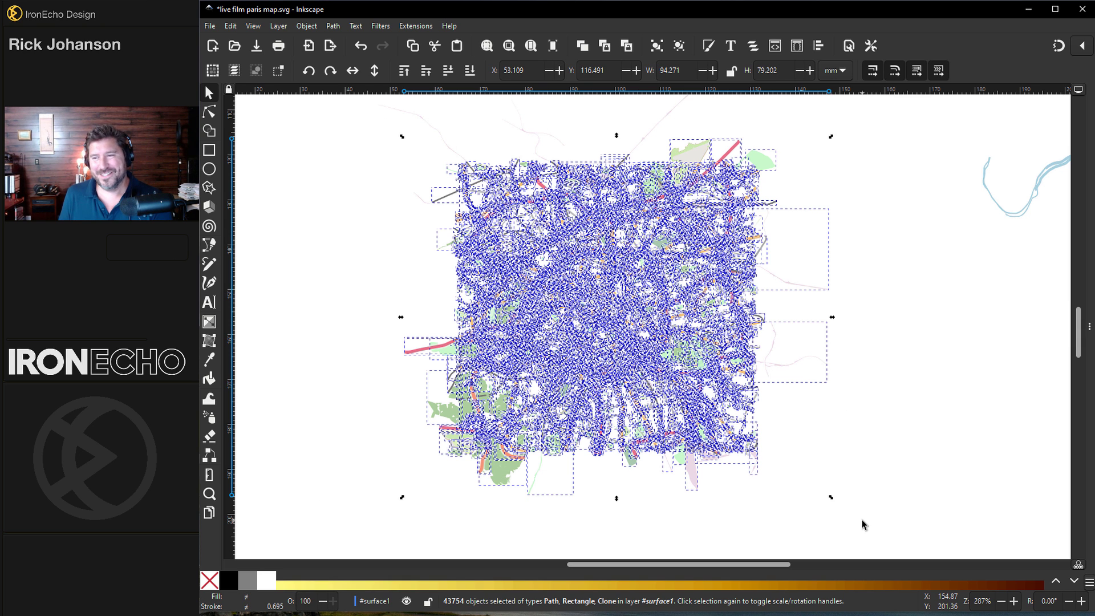
pyautogui.hotkey('ctrl', 'shift', 'f')
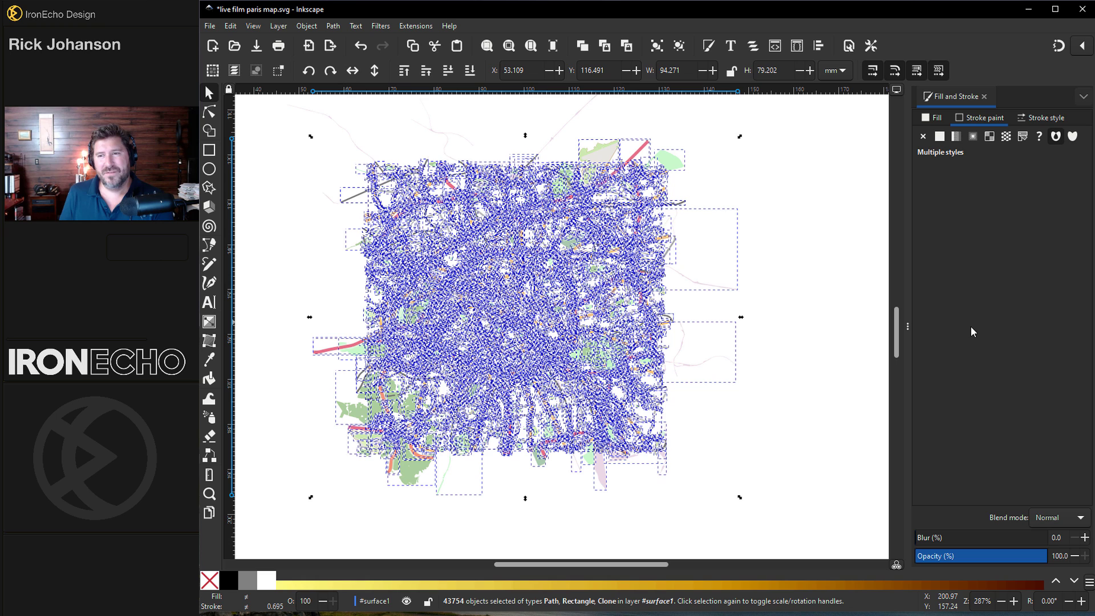
pyautogui.click(1047, 118)
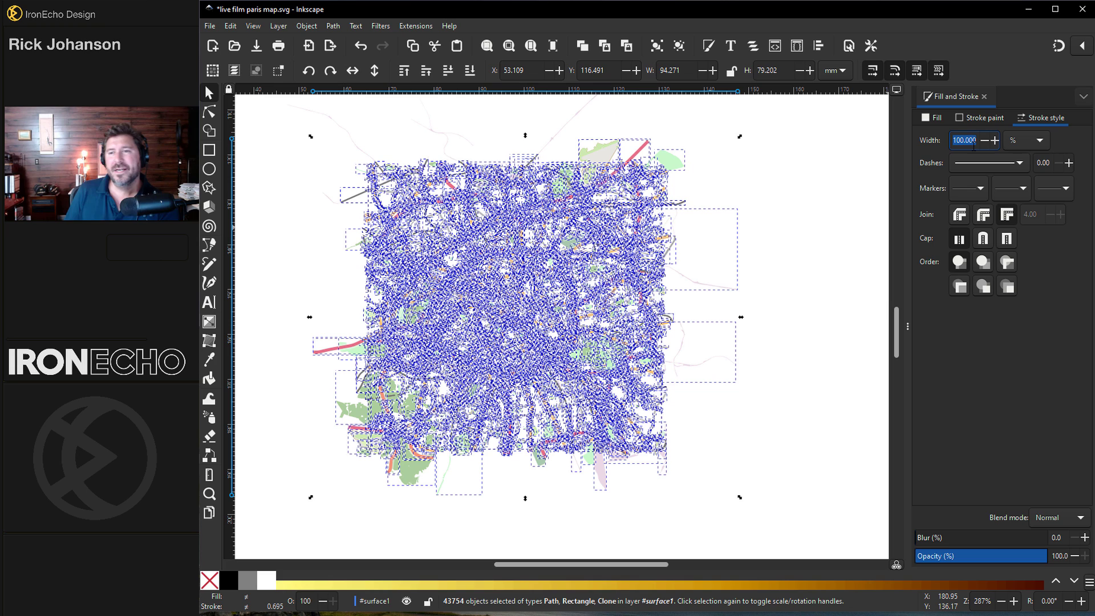
pyautogui.hotkey('alt', 'Tab')
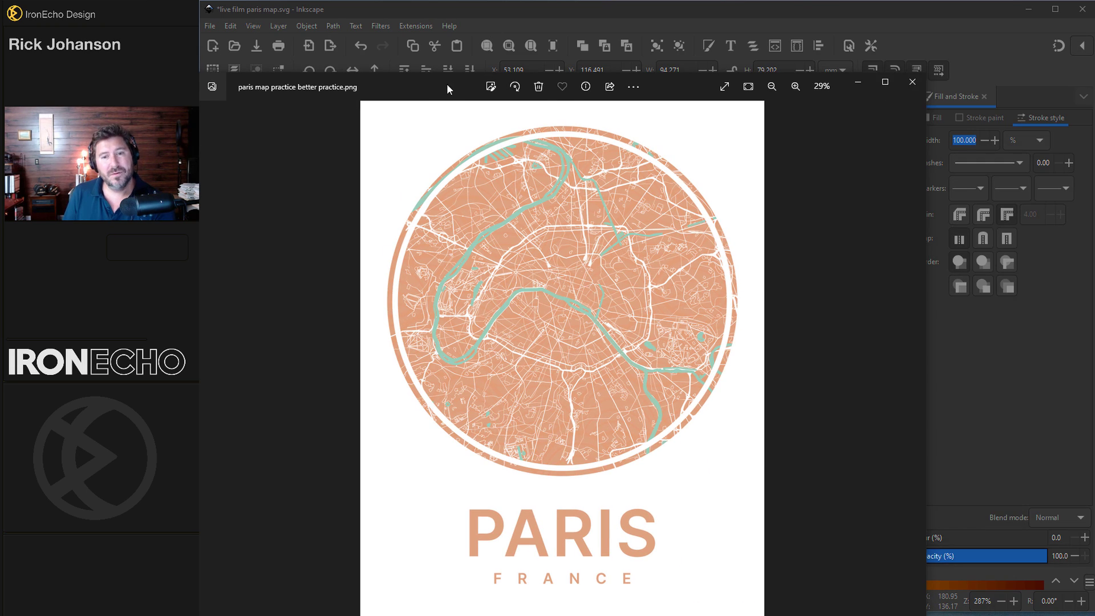
pyautogui.hotkey('alt', 'Tab')
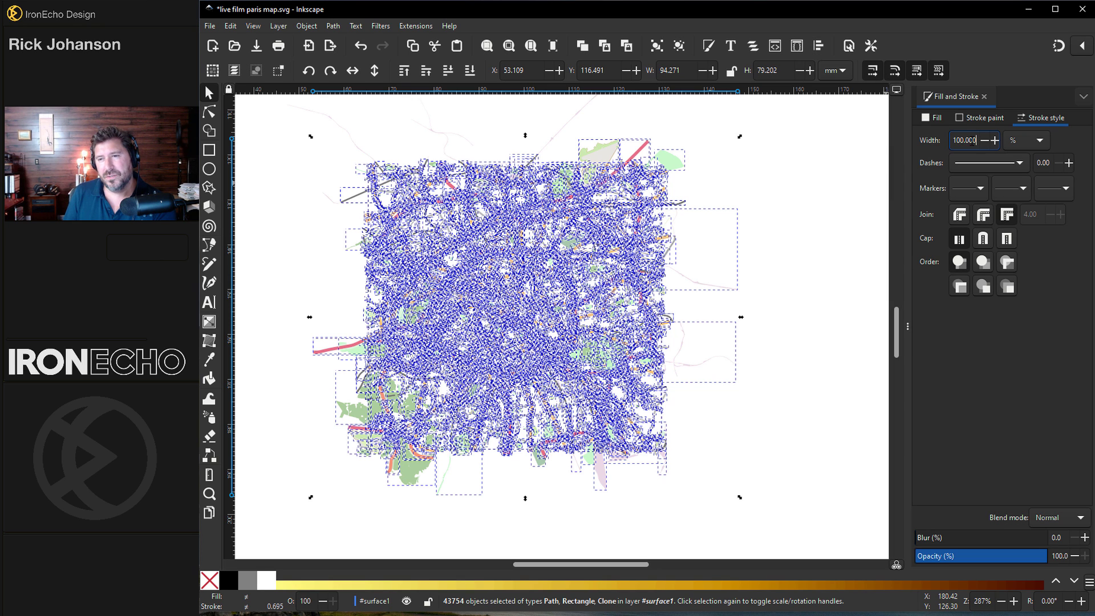
pyautogui.write('4')
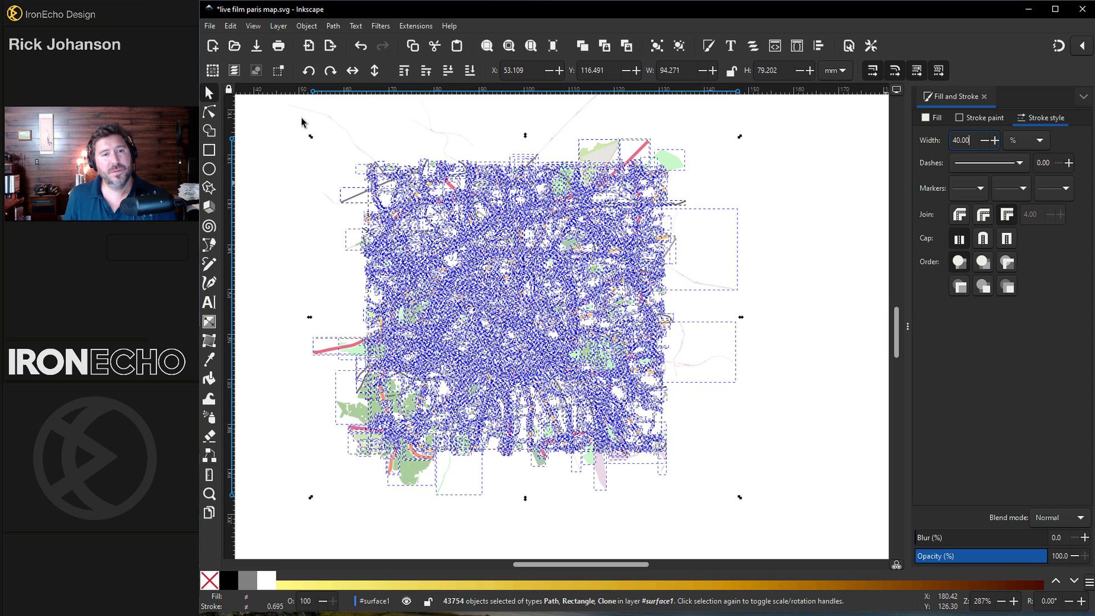
# Deselect to compare the thinner lines with the reference poster, and check Document Properties
pyautogui.click(286, 203)
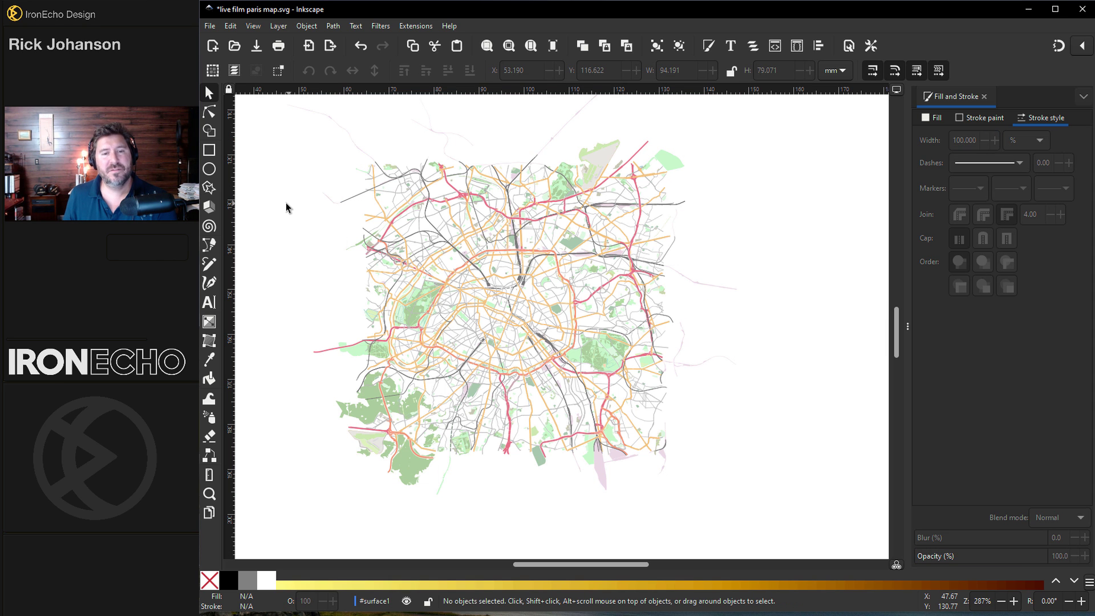
pyautogui.hotkey('alt', 'Tab')
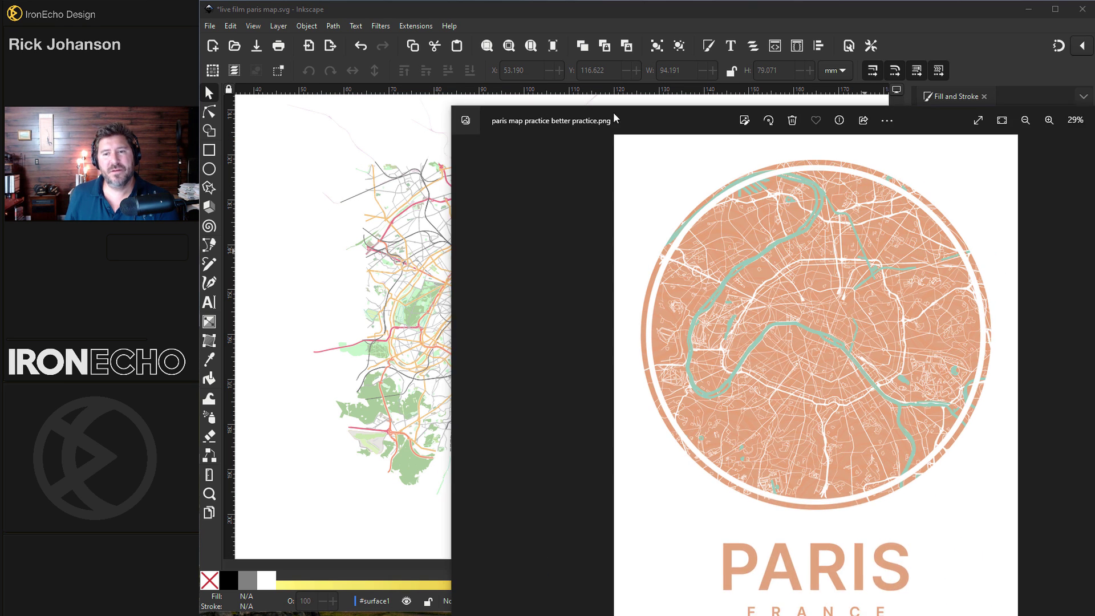
pyautogui.hotkey('alt', 'Tab')
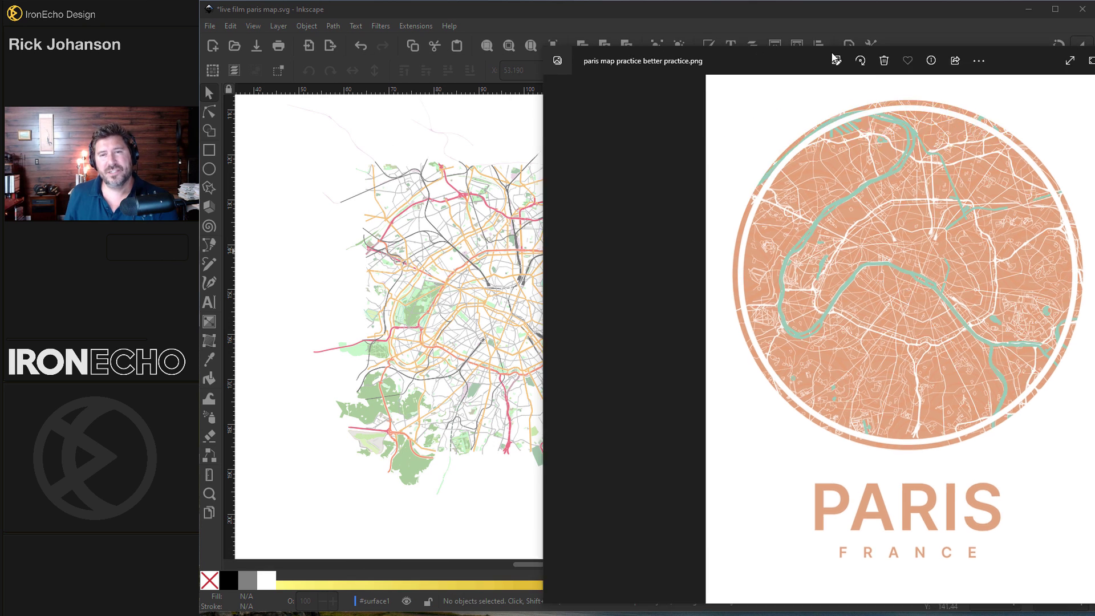
pyautogui.click(847, 48)
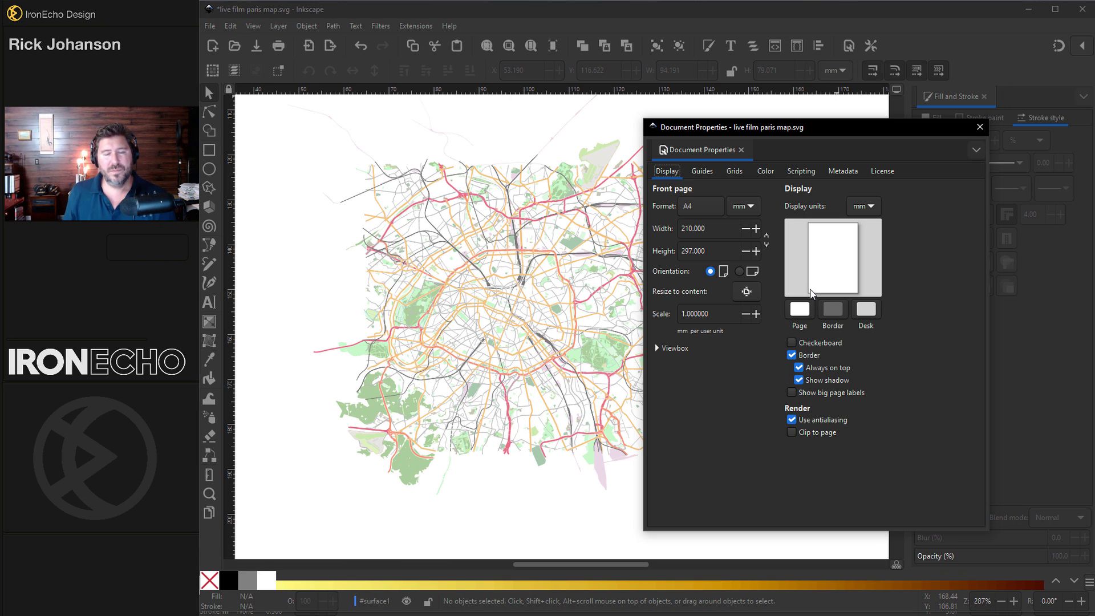
pyautogui.hotkey('ctrl', 'shift', 'd')
pyautogui.scroll(-1, 681, 329)
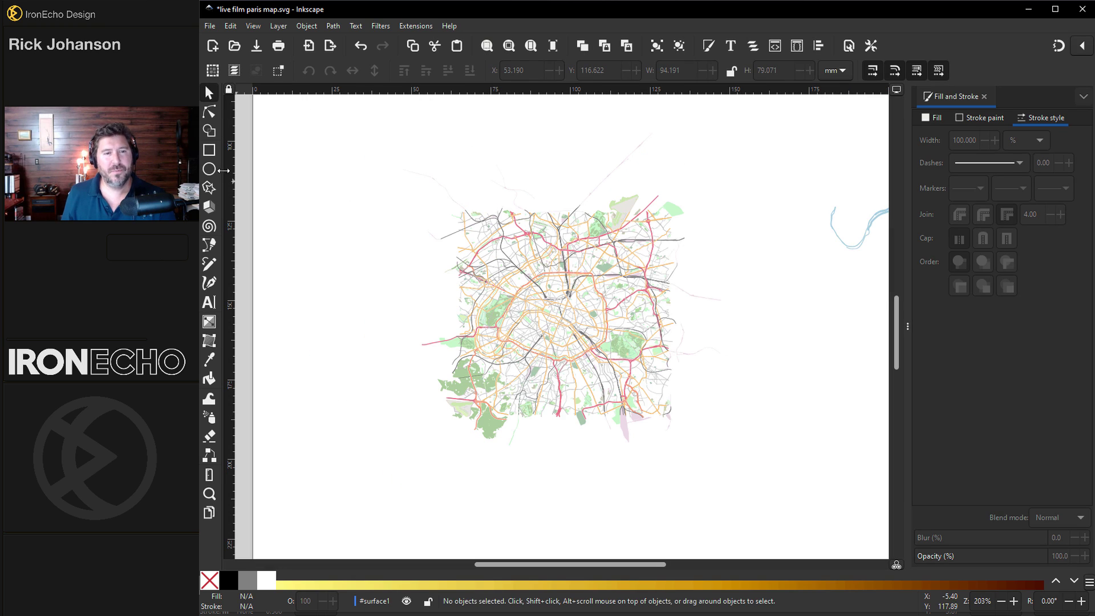
# Draw a large peach rectangle over the page and lower it to the bottom
pyautogui.press('r')
pyautogui.moveTo(344, 102); pyautogui.dragTo(803, 591)
pyautogui.press('s')
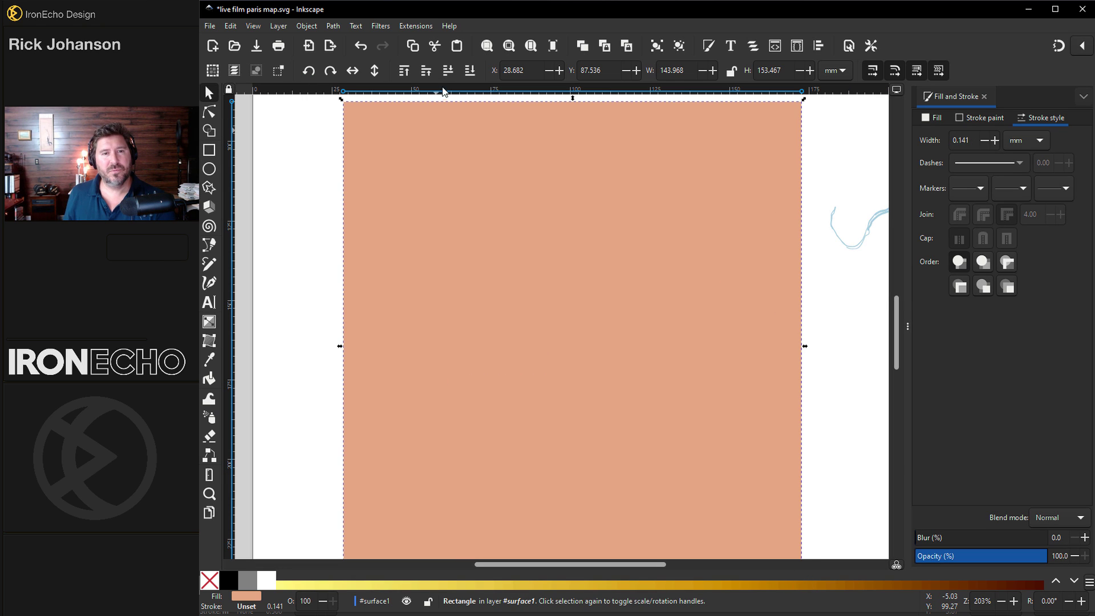
pyautogui.click(470, 71)
pyautogui.press('Escape')
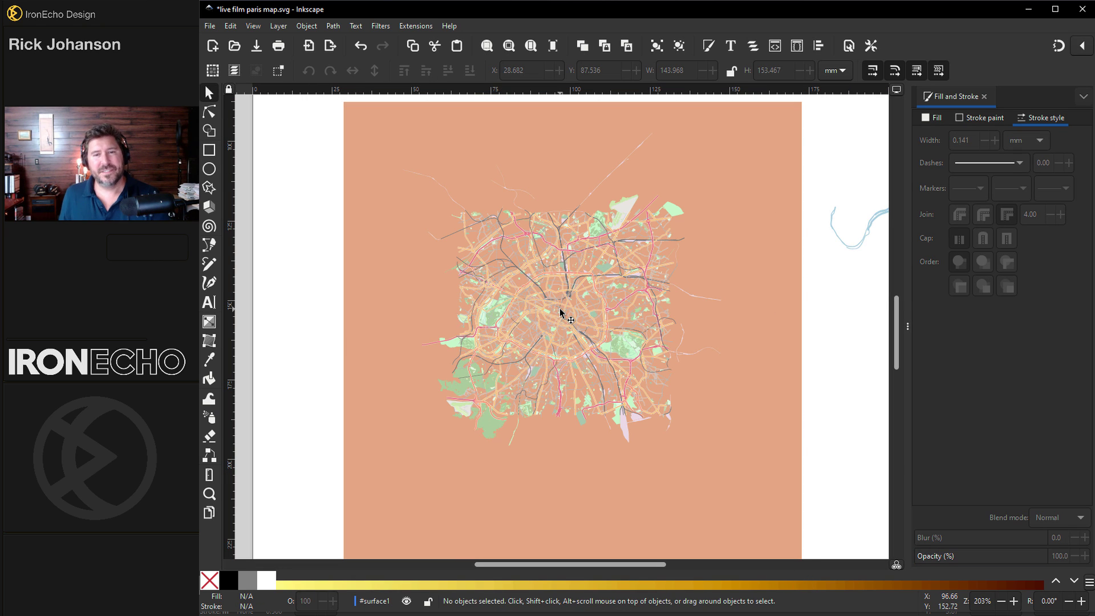
# Select the map, save, and give its strokes a flat white colour (lightness 100)
pyautogui.moveTo(379, 111); pyautogui.dragTo(766, 522)
pyautogui.hotkey('ctrl', 's')
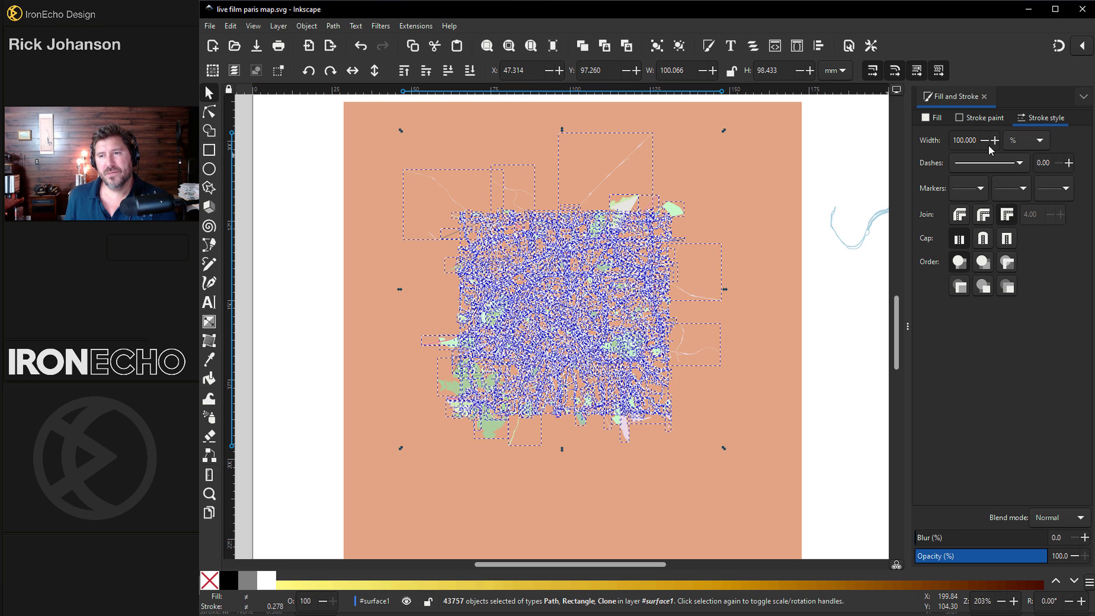
pyautogui.click(977, 118)
pyautogui.click(939, 136)
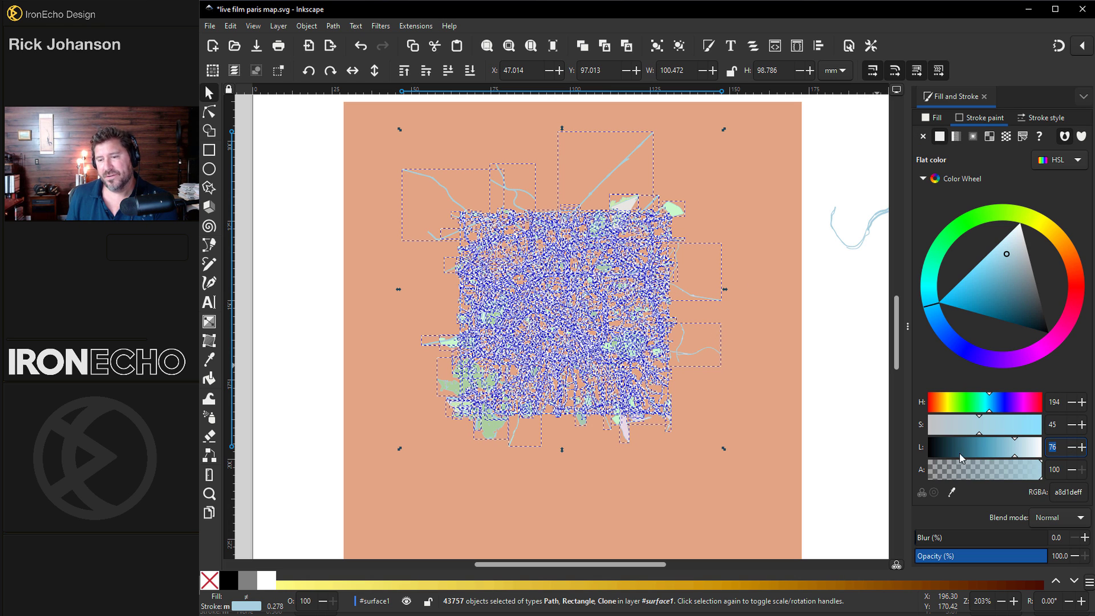
pyautogui.write('100')
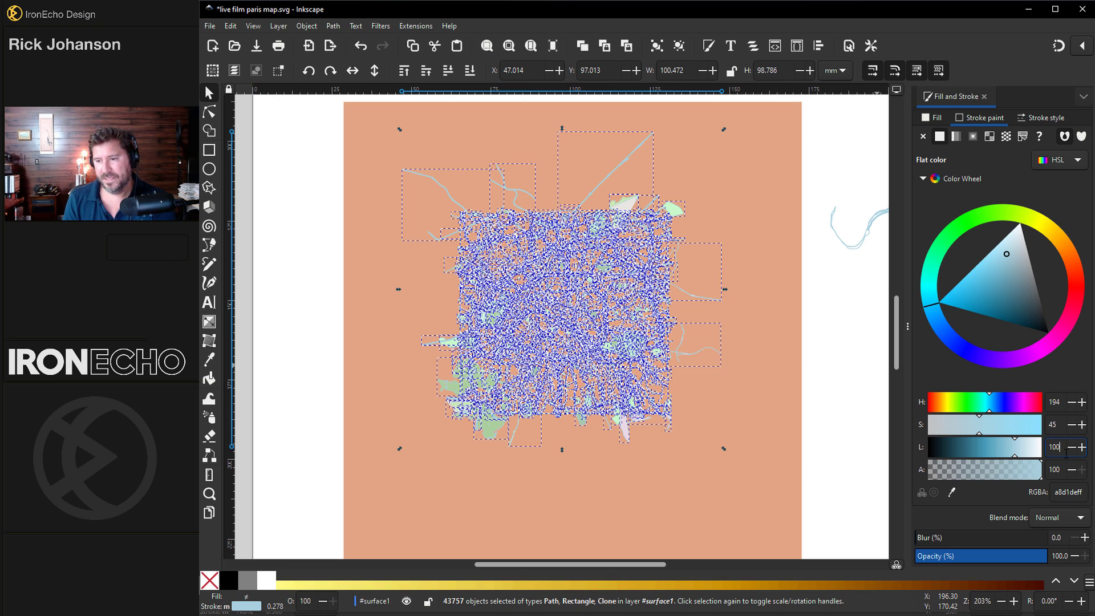
pyautogui.press('Return')
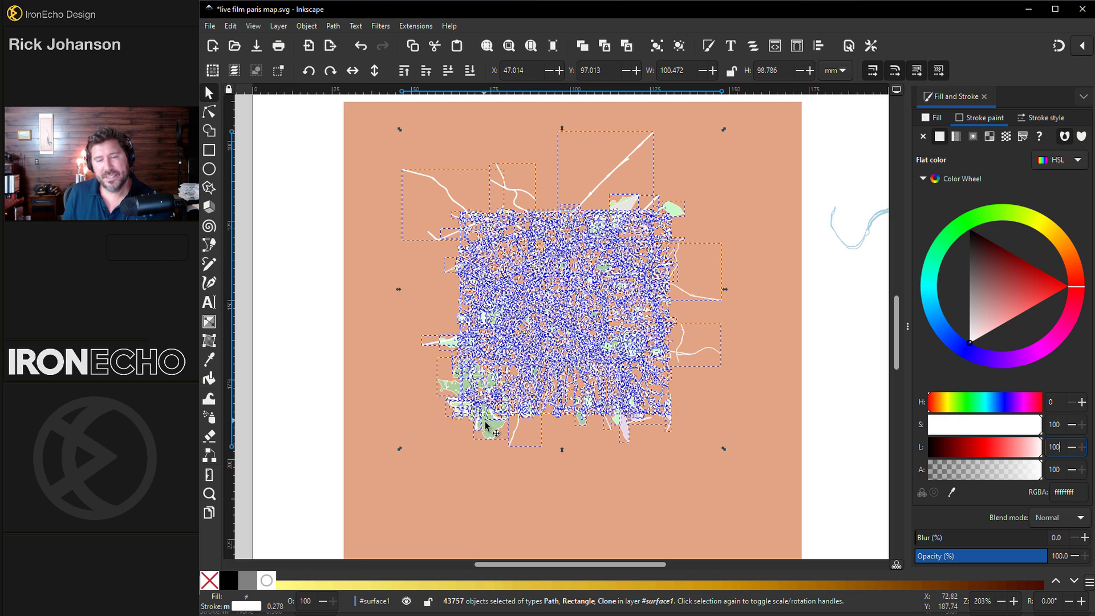
# Remove the fills from all map objects and sort out the frame and background selection
pyautogui.click(935, 121)
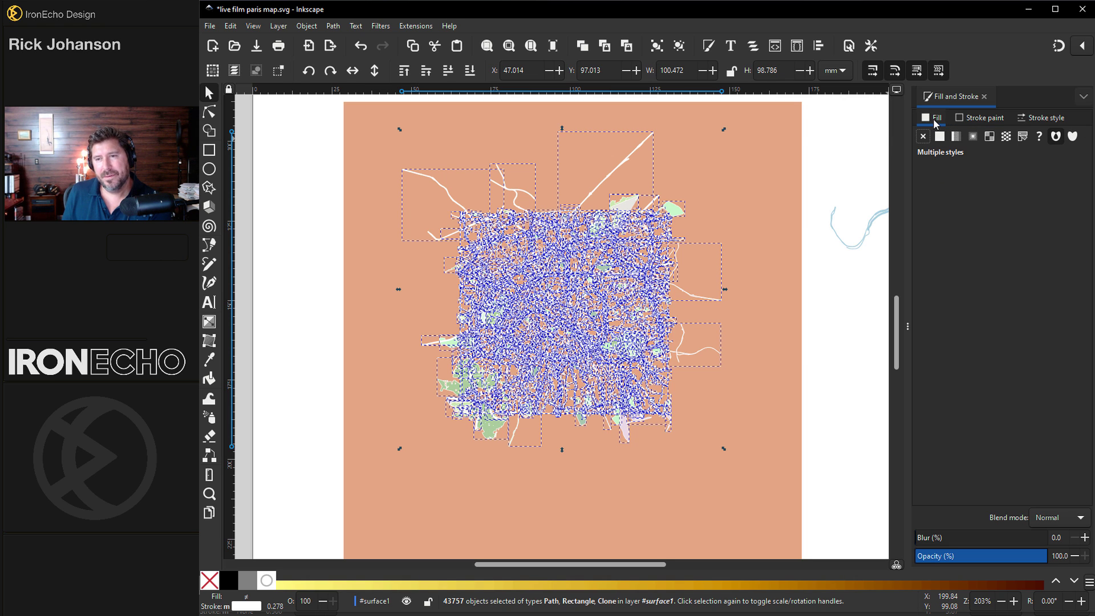
pyautogui.click(924, 137)
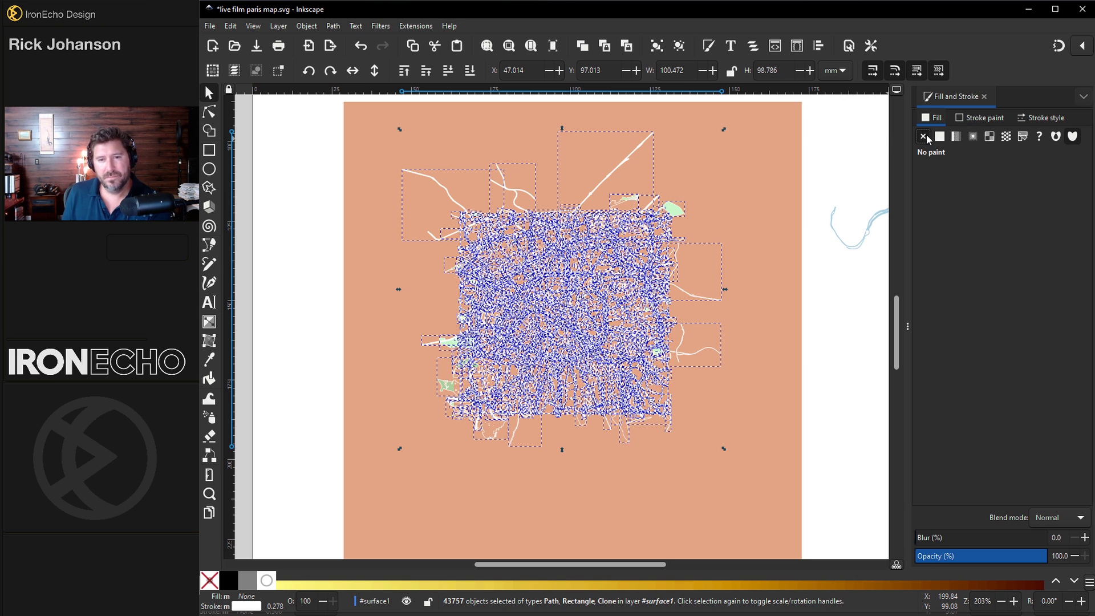
pyautogui.click(313, 277)
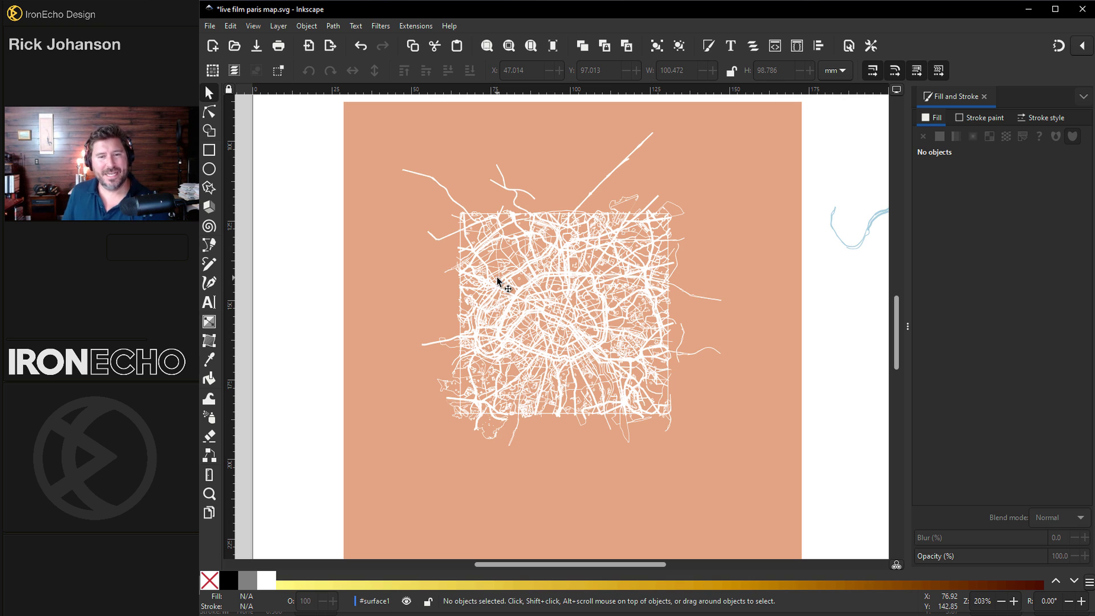
pyautogui.click(461, 239)
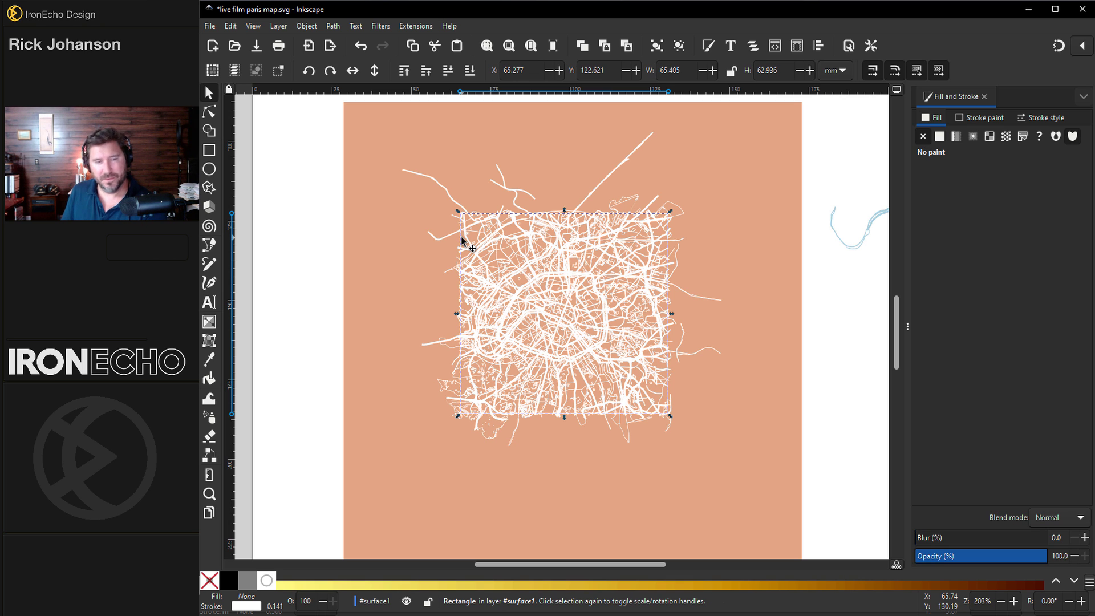
pyautogui.click(463, 251)
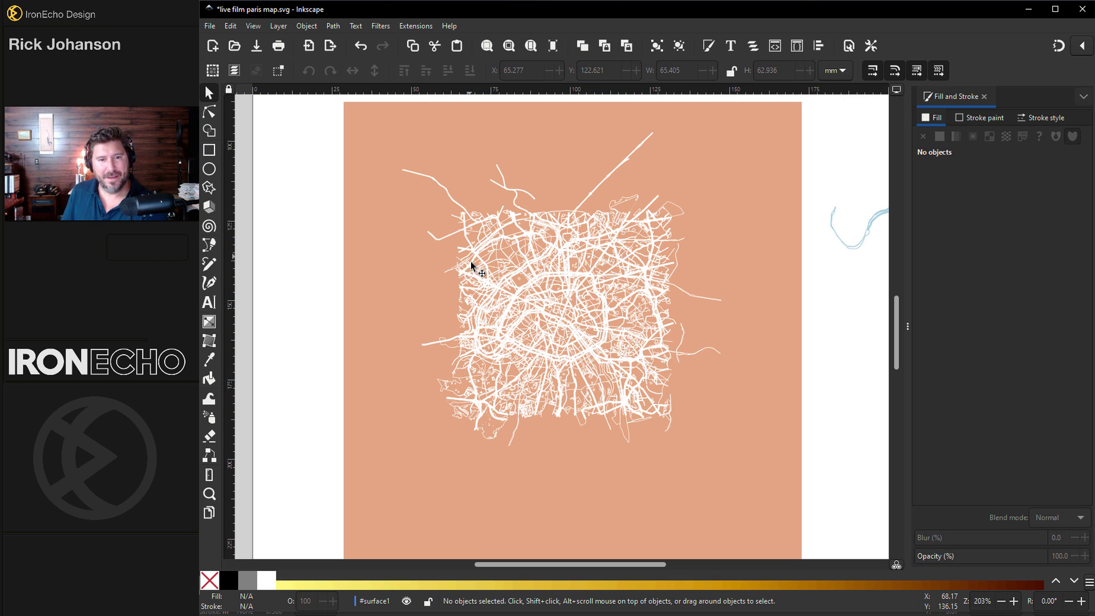
# Select all the street lines, set their stroke width to 35%, then select the background
pyautogui.moveTo(376, 114); pyautogui.dragTo(767, 497)
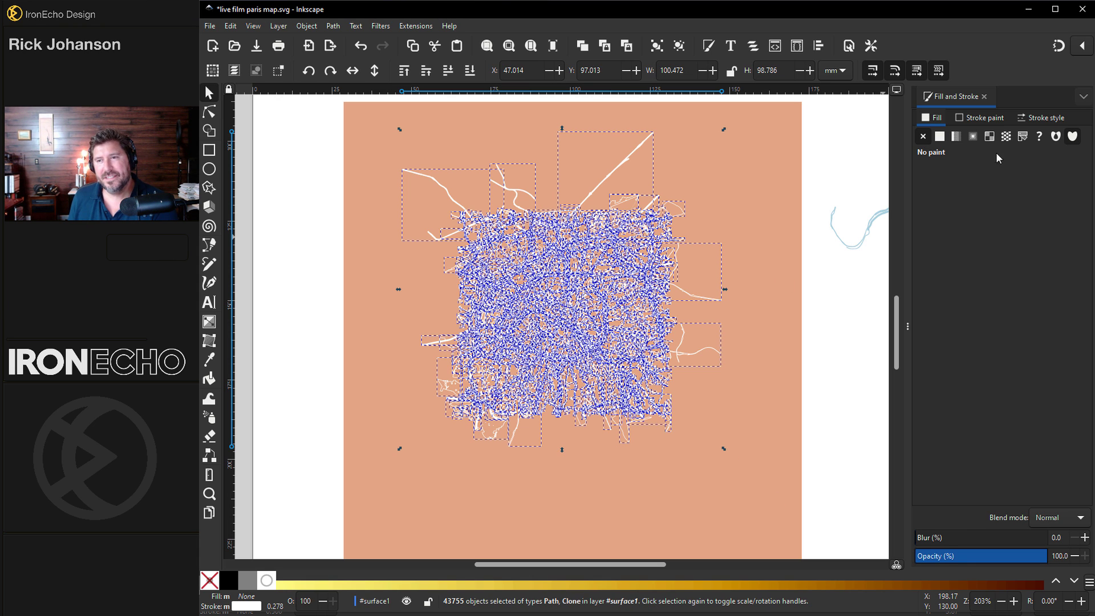
pyautogui.click(1045, 118)
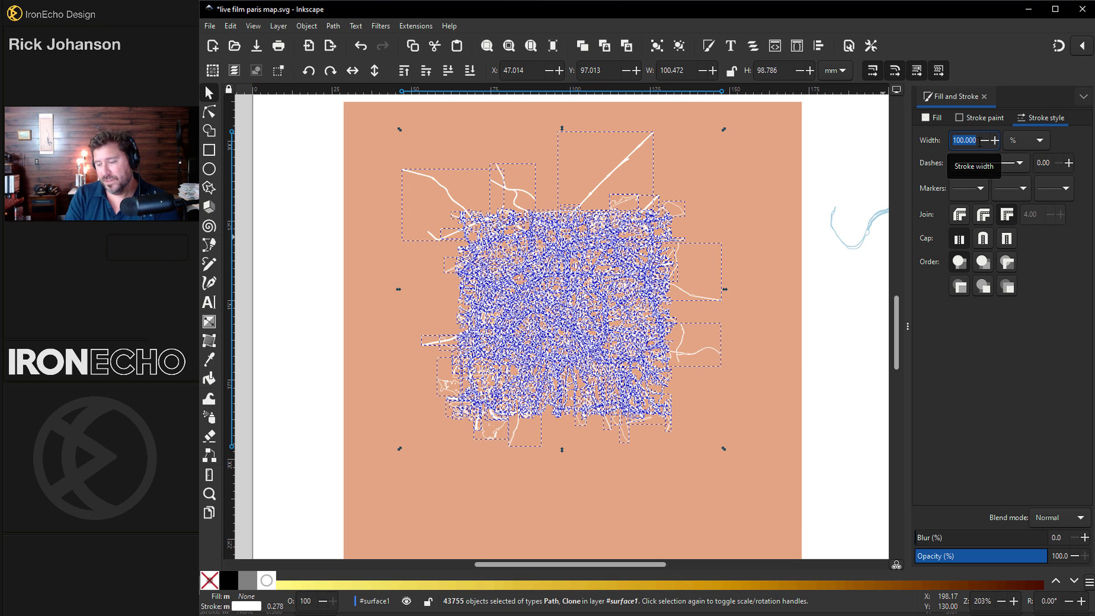
pyautogui.write('35')
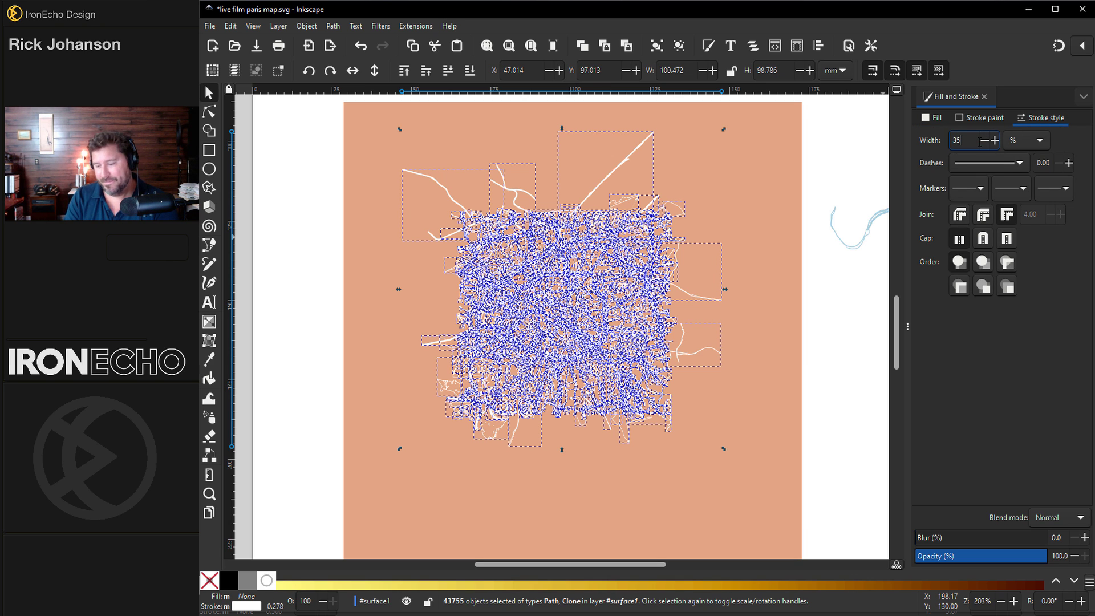
pyautogui.click(569, 319)
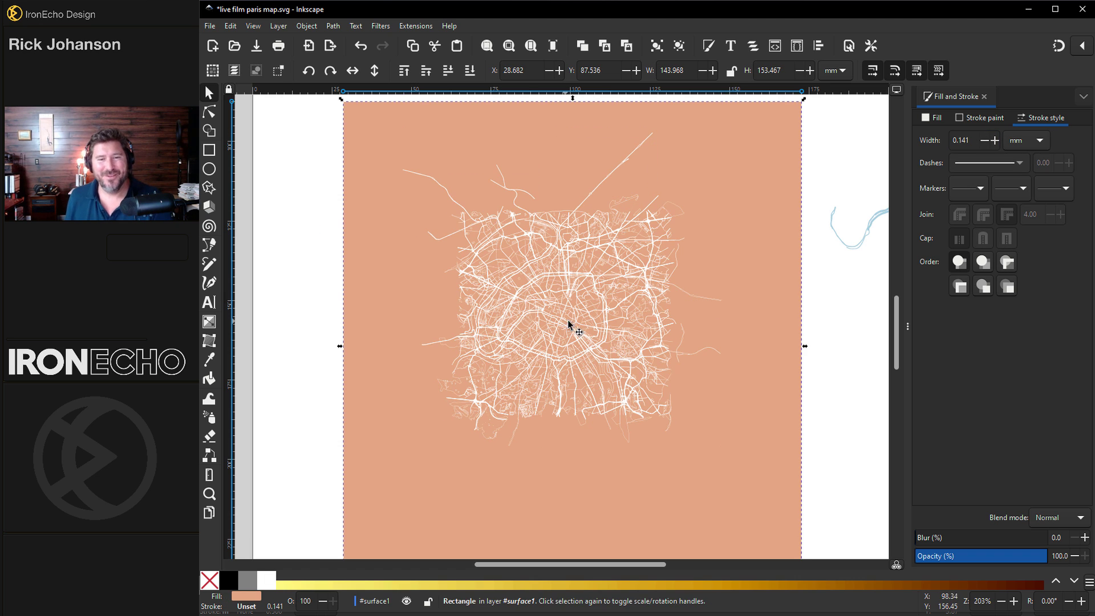
pyautogui.scroll(1, 566, 323)
pyautogui.scroll(-1, 566, 322)
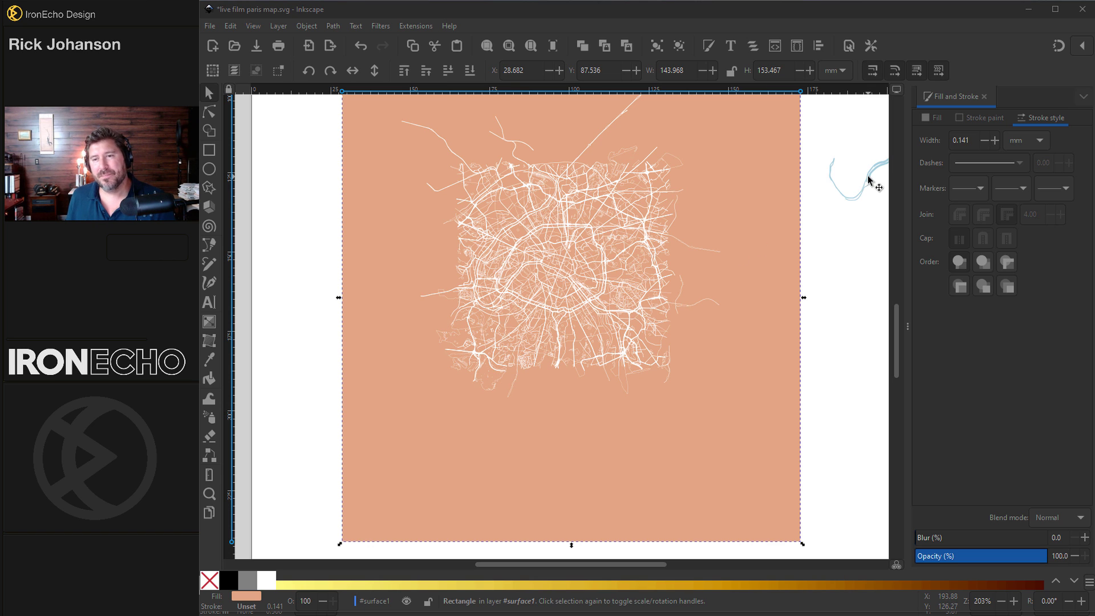
# Move the river onto the street map, undoing an accidental nudge
pyautogui.moveTo(868, 181); pyautogui.dragTo(437, 241)
pyautogui.hotkey('ctrl', 'z')
pyautogui.press('-')
pyautogui.press('-')
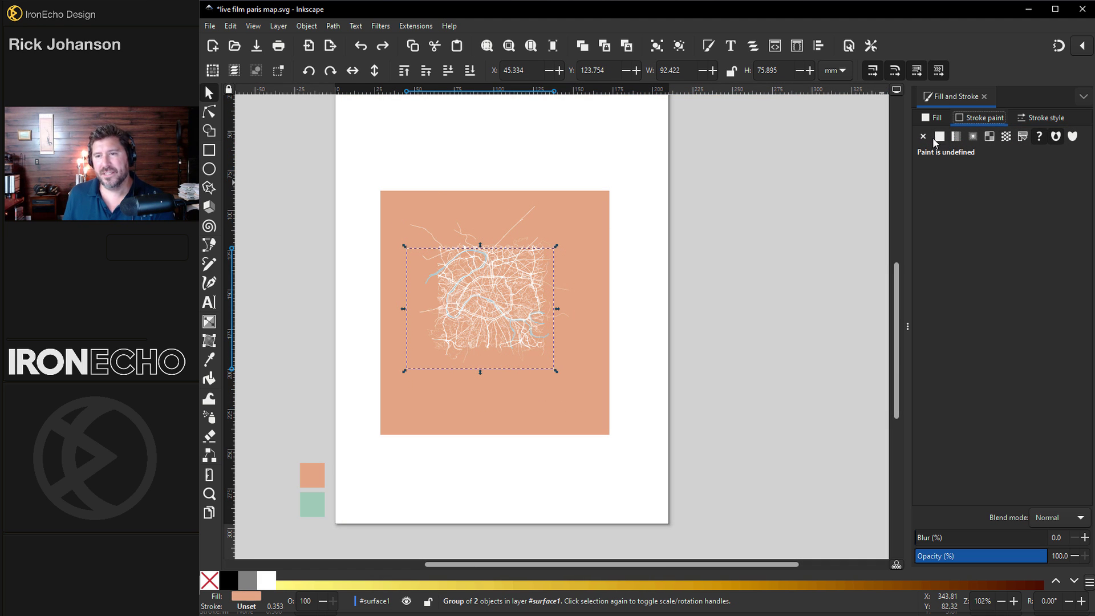
# Colour the river's stroke teal (9eceb7) from the sample swatch and view the reference poster
pyautogui.click(938, 137)
pyautogui.click(951, 491)
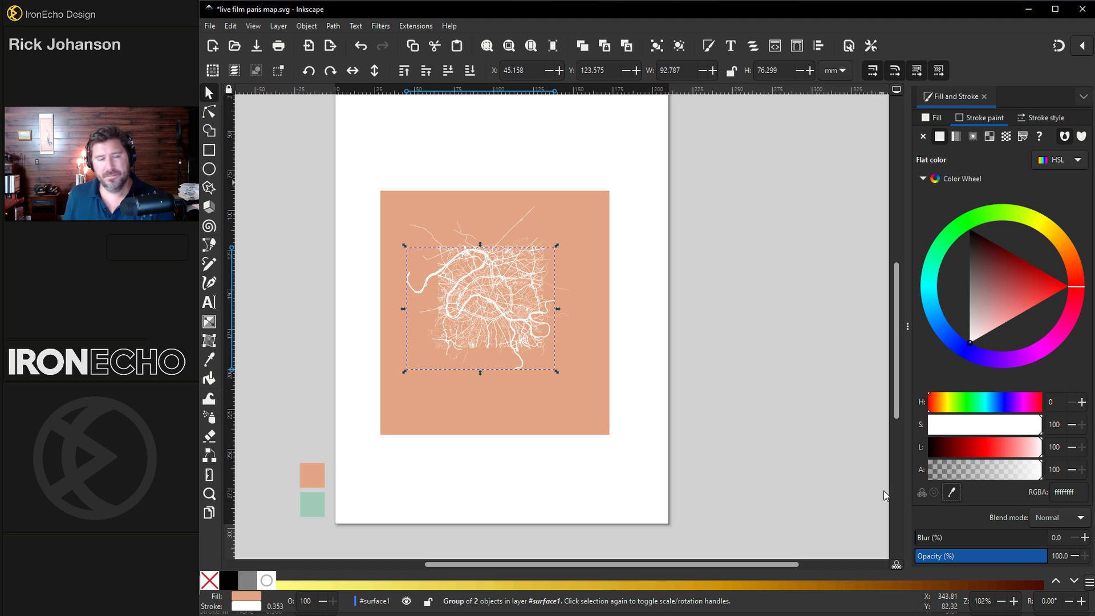
pyautogui.click(315, 505)
pyautogui.press('+')
pyautogui.press('+')
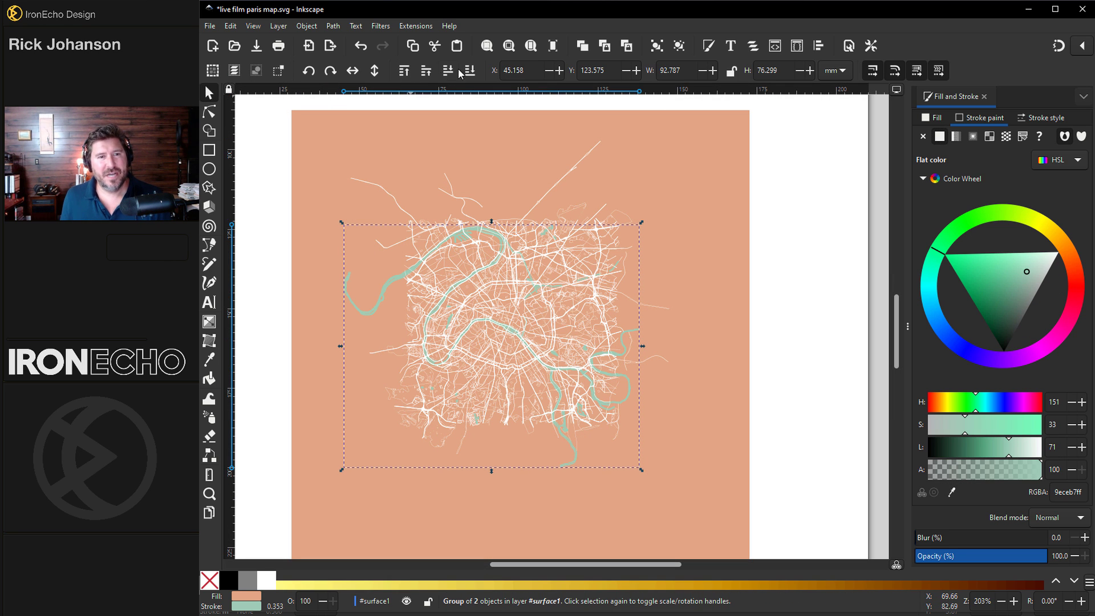
pyautogui.click(263, 202)
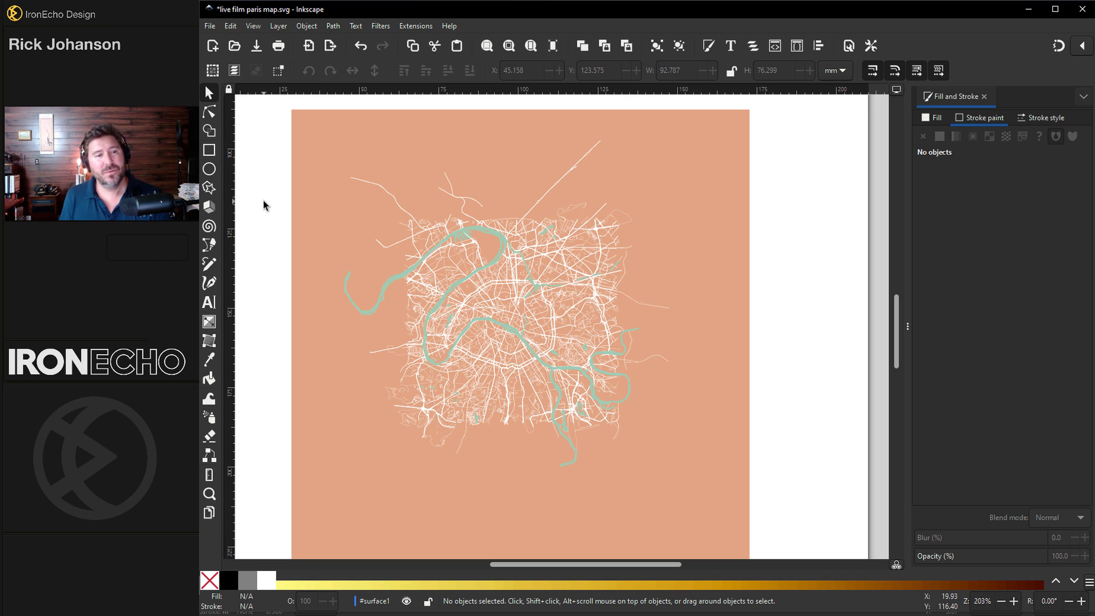
pyautogui.hotkey('alt', 'Tab')
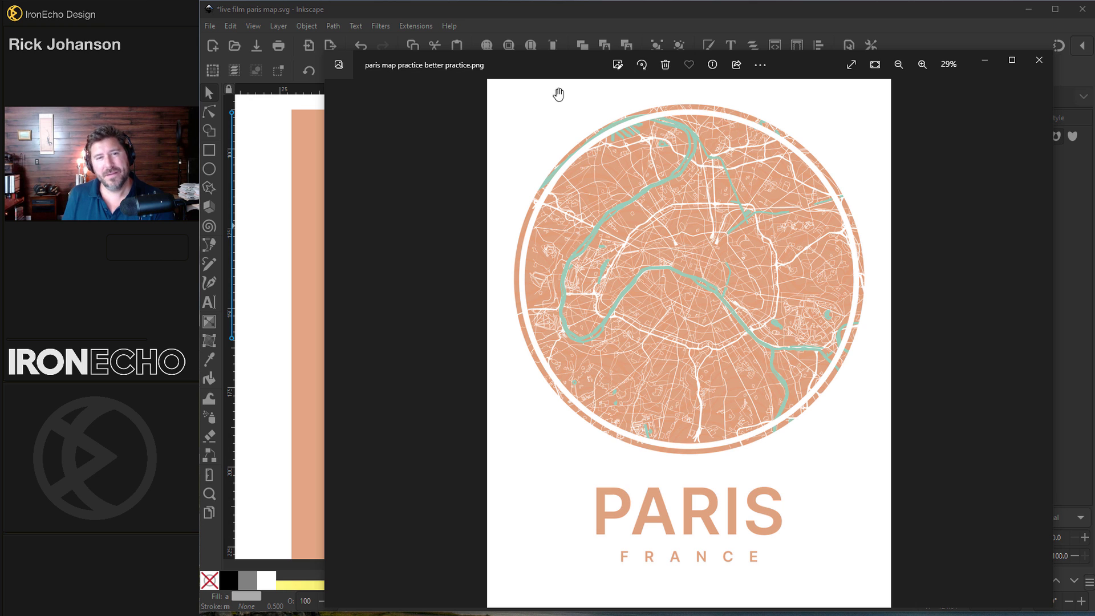
# Leave the reference image and drag the black-ringed white circle onto the map's centre
pyautogui.hotkey('alt', 'Tab')
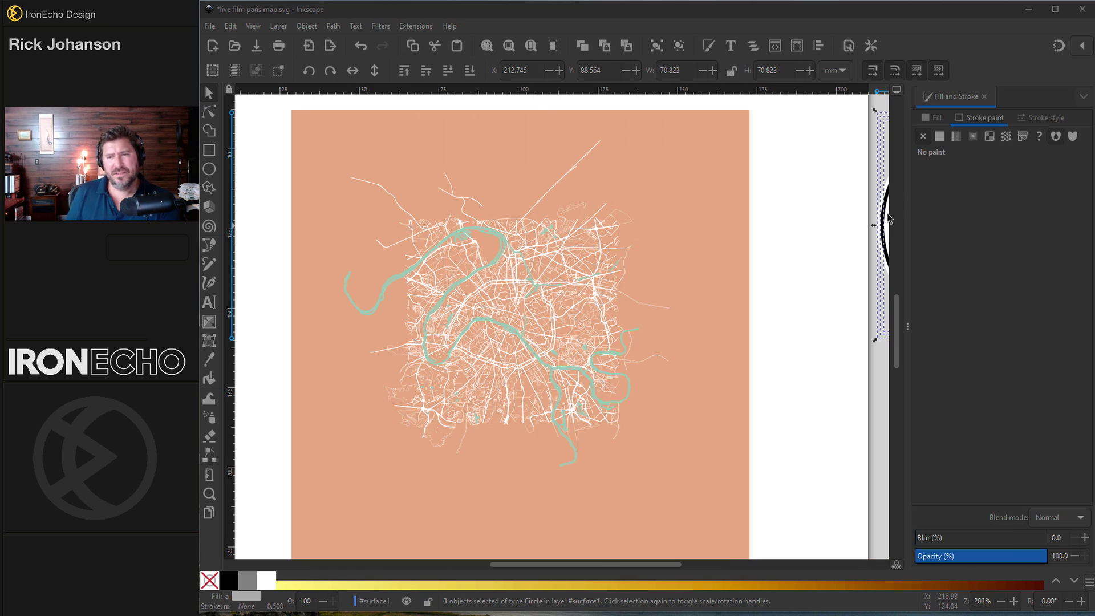
pyautogui.click(884, 225)
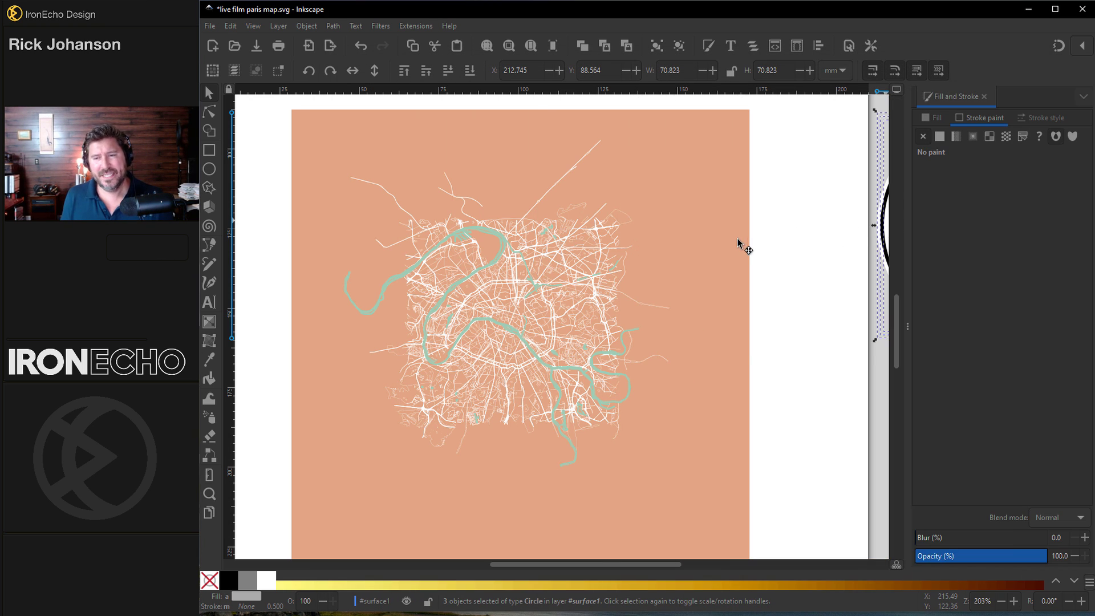
pyautogui.moveTo(740, 244); pyautogui.dragTo(455, 314)
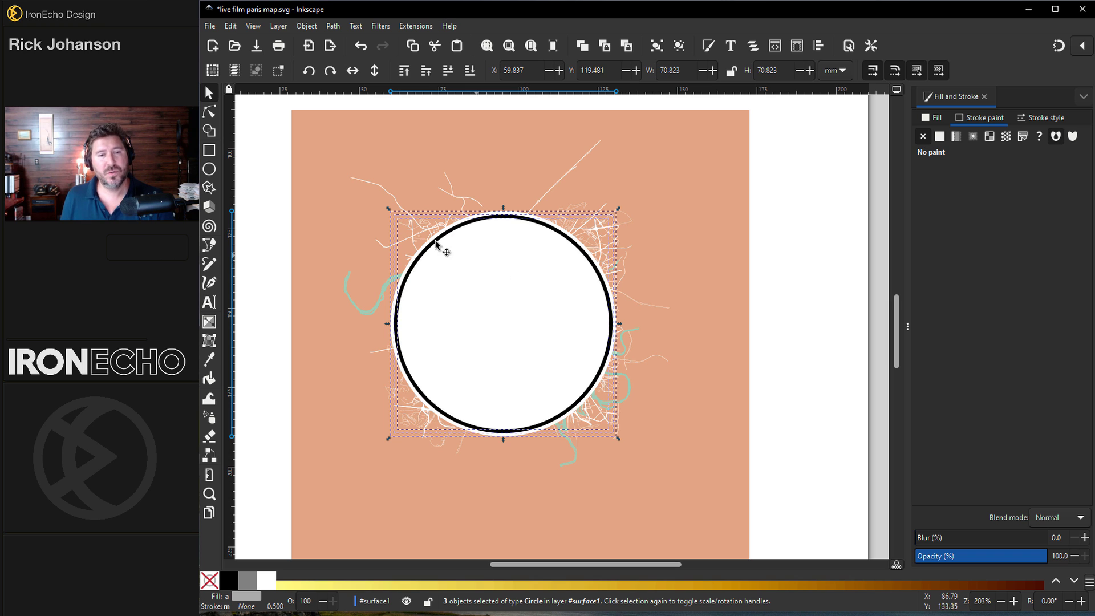
# Make the circle group semi-transparent, centre it at X 59.279, Y 119.481, then restore 100% opacity
pyautogui.click(606, 309)
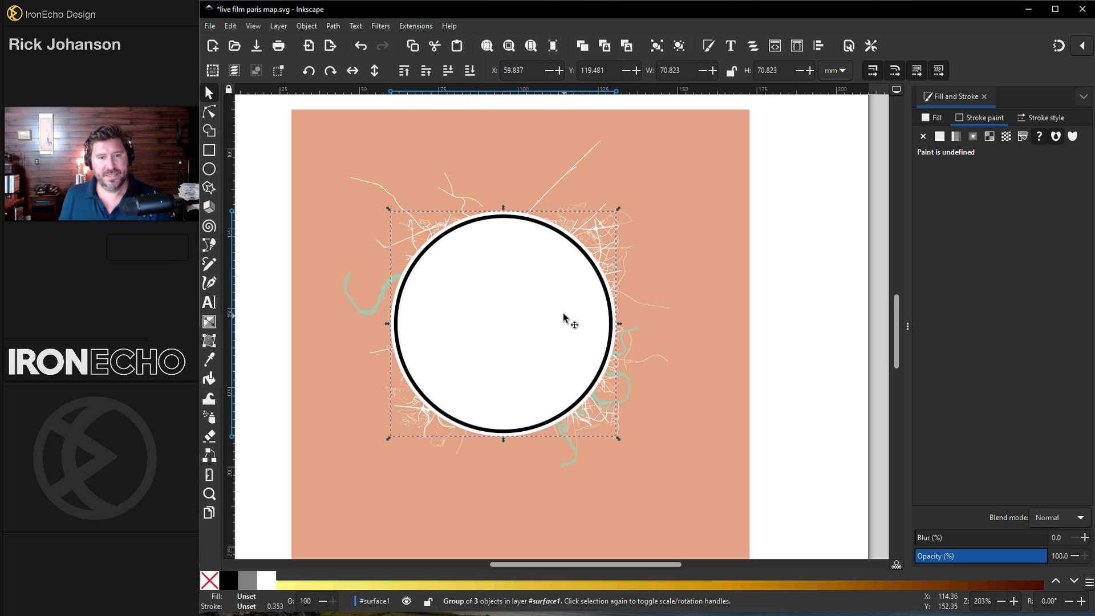
pyautogui.moveTo(547, 271); pyautogui.dragTo(520, 303)
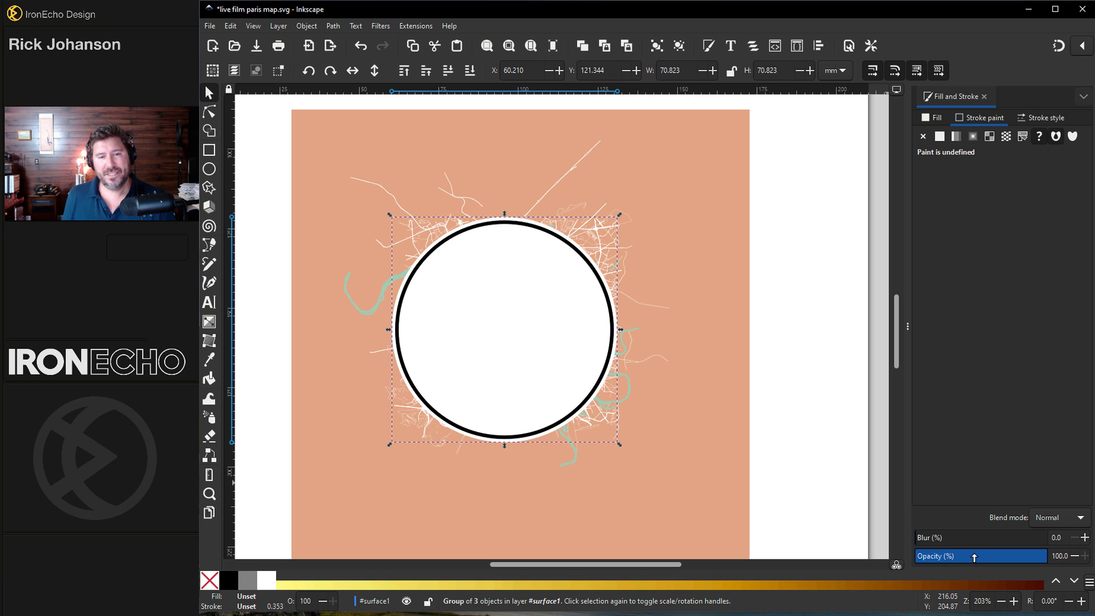
pyautogui.click(974, 557)
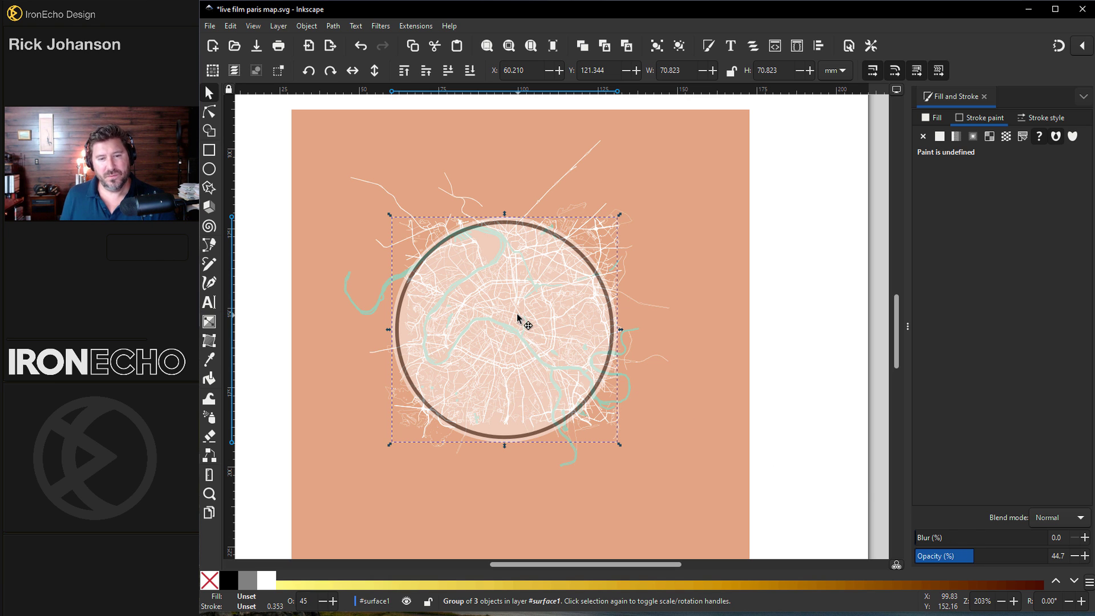
pyautogui.moveTo(519, 319); pyautogui.dragTo(805, 292)
pyautogui.click(370, 162)
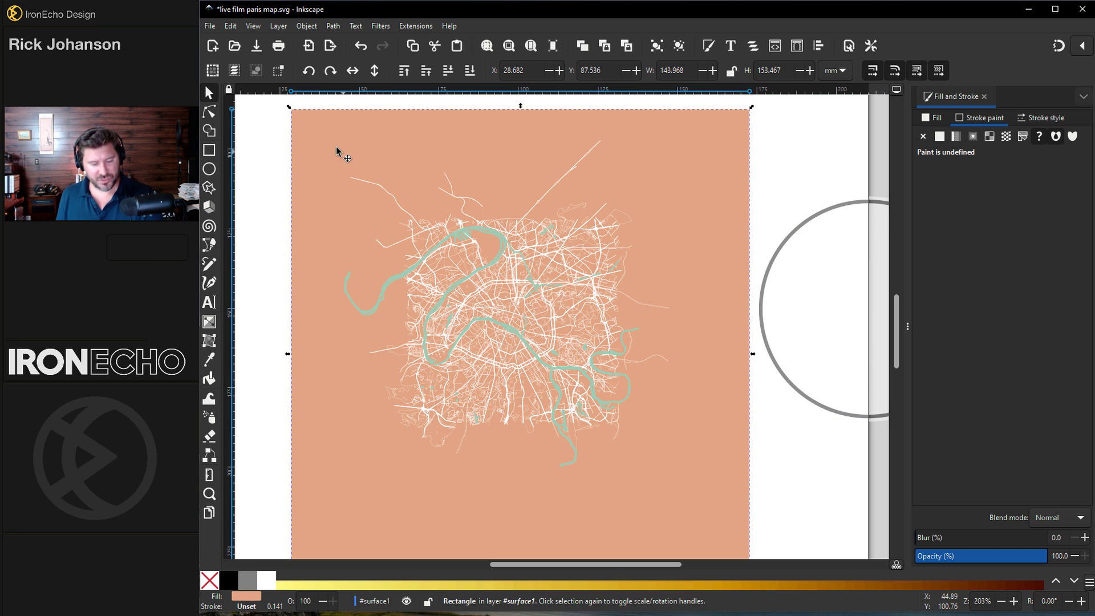
pyautogui.moveTo(319, 121); pyautogui.dragTo(699, 501)
pyautogui.moveTo(832, 251); pyautogui.dragTo(466, 265)
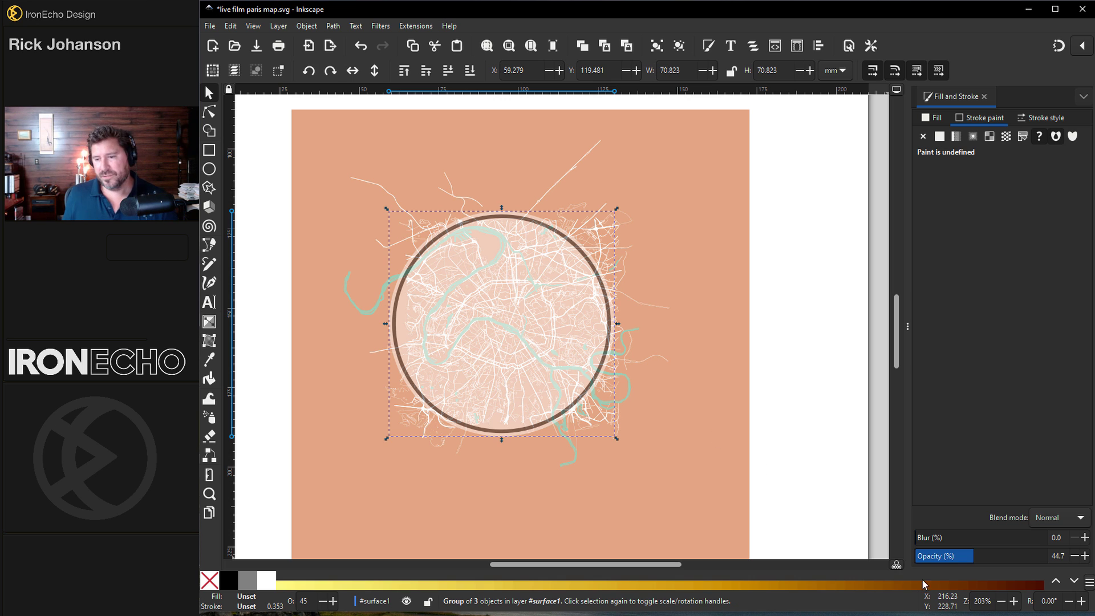
pyautogui.moveTo(962, 561); pyautogui.dragTo(1068, 557)
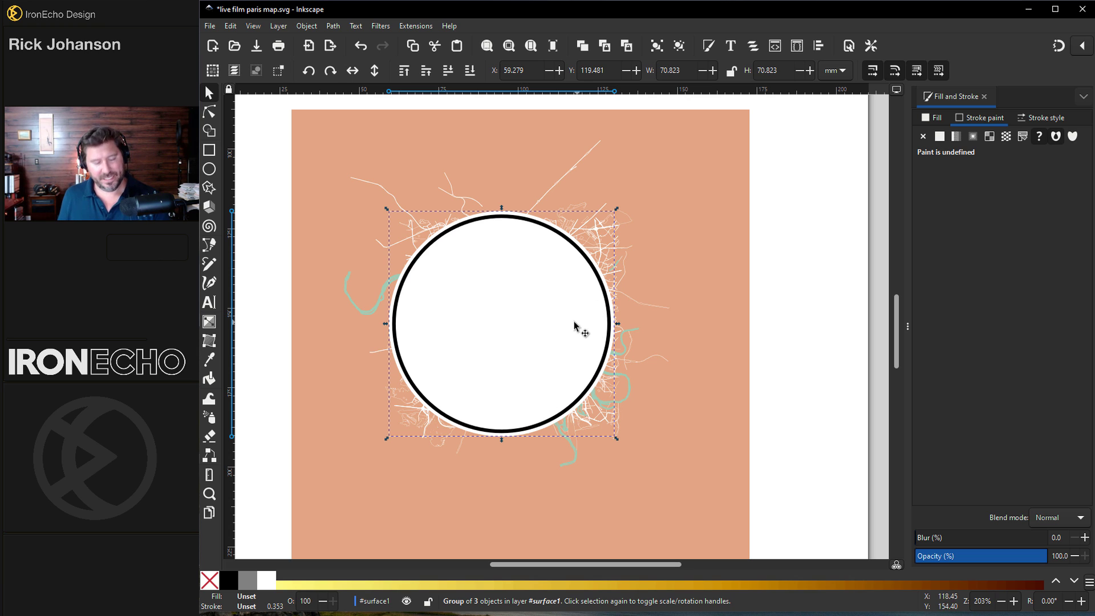
# Add the map to the circle selection and apply Object > Mask > Set Mask
pyautogui.keyDown('shift'); pyautogui.click(350, 160); pyautogui.keyUp('shift')
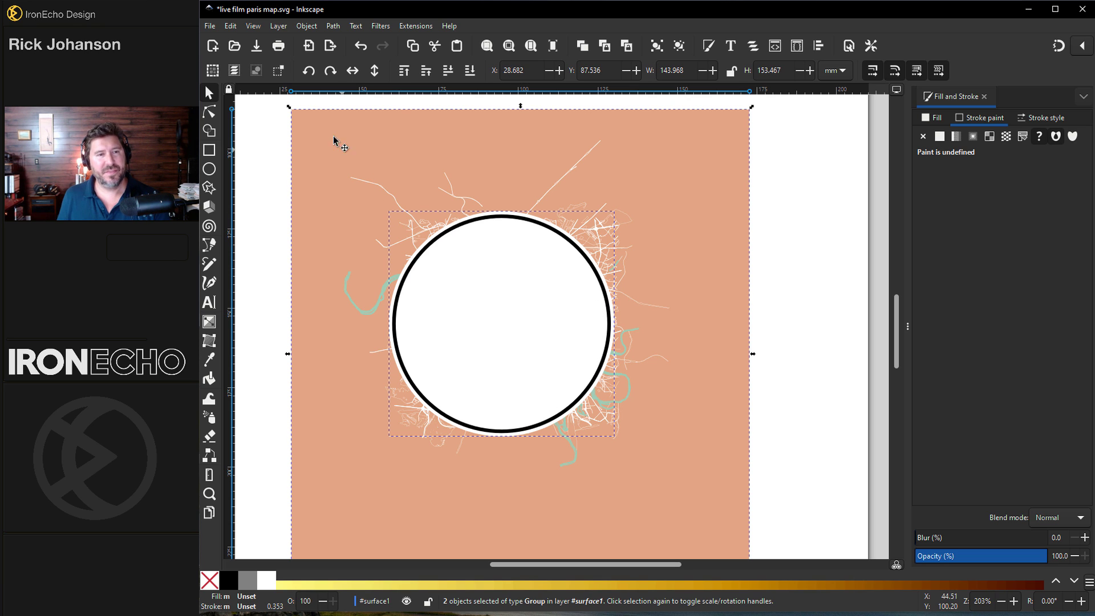
pyautogui.click(308, 27)
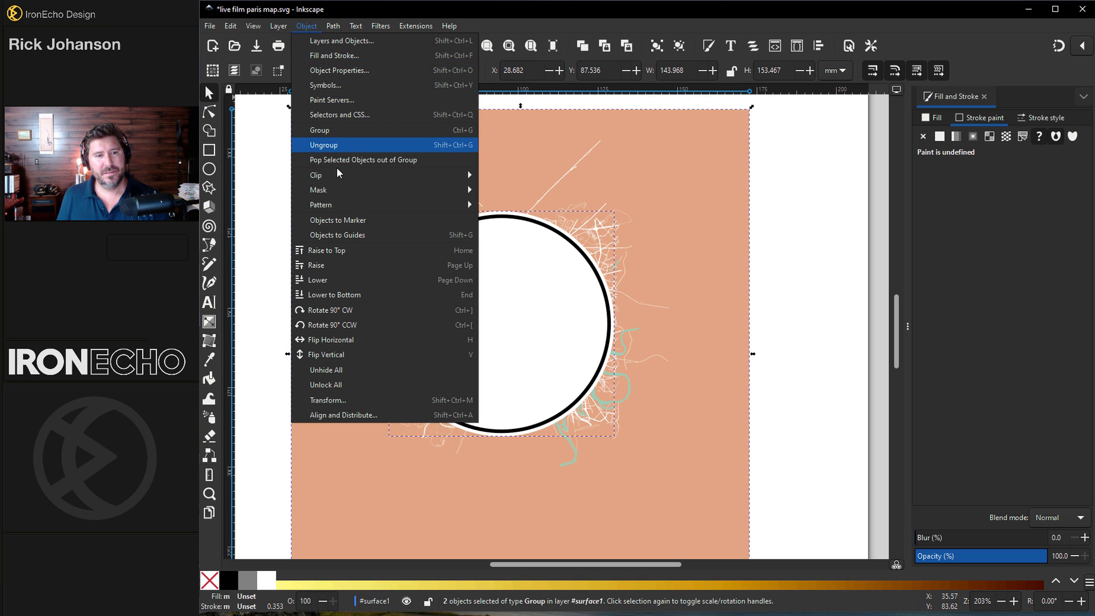
pyautogui.moveTo(339, 191)
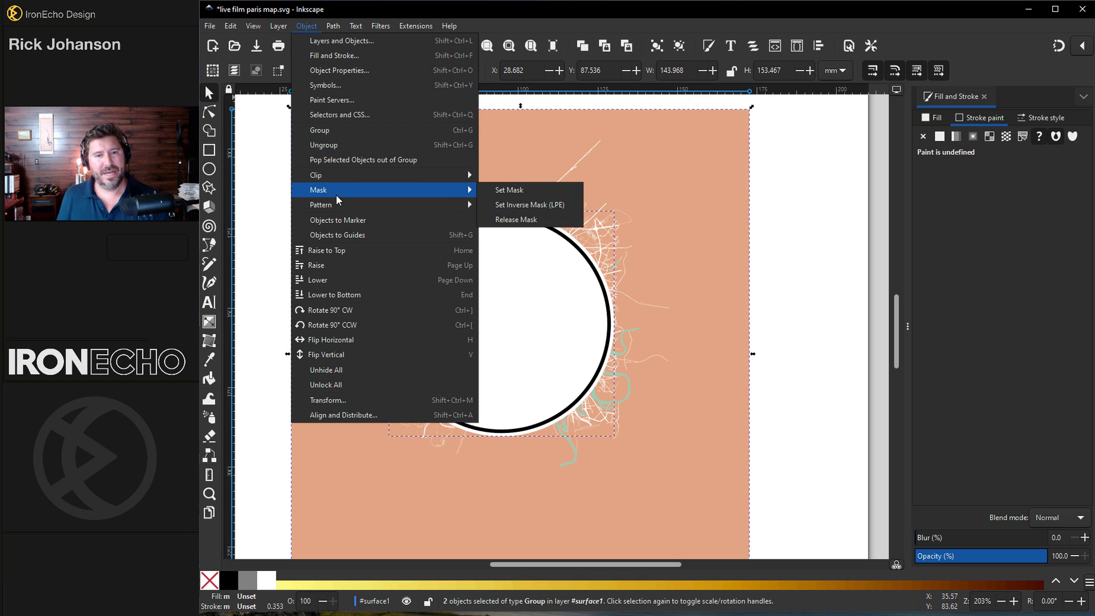
pyautogui.click(517, 189)
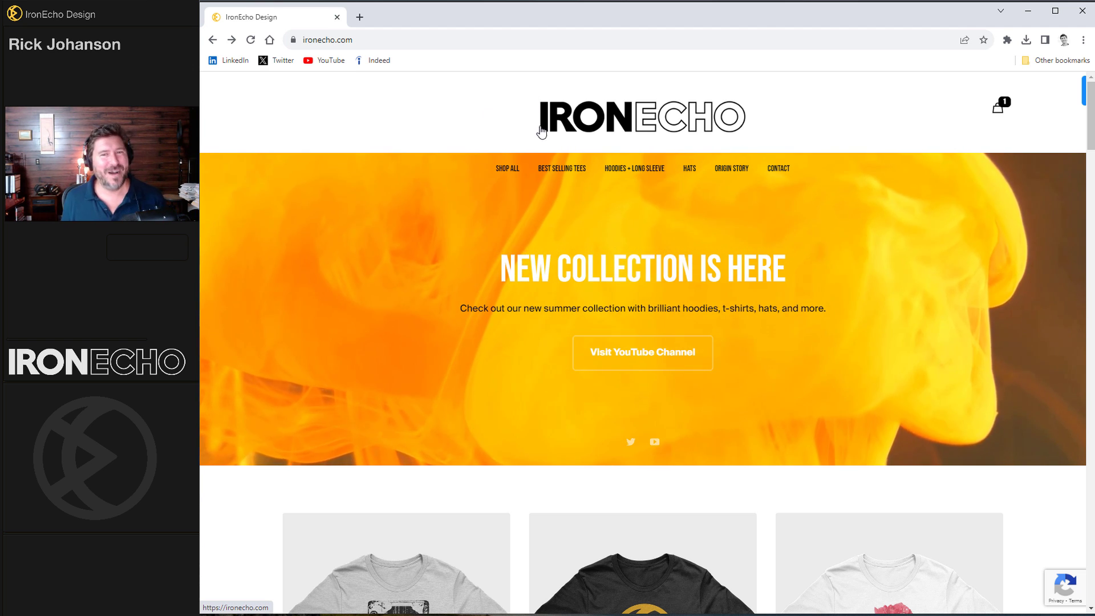
# Open the Grunge 90s Music Retro Concert Graphic tee and apply promo code LAUNCHPARTY, totalling $17.56
pyautogui.scroll(-4, 559, 148)
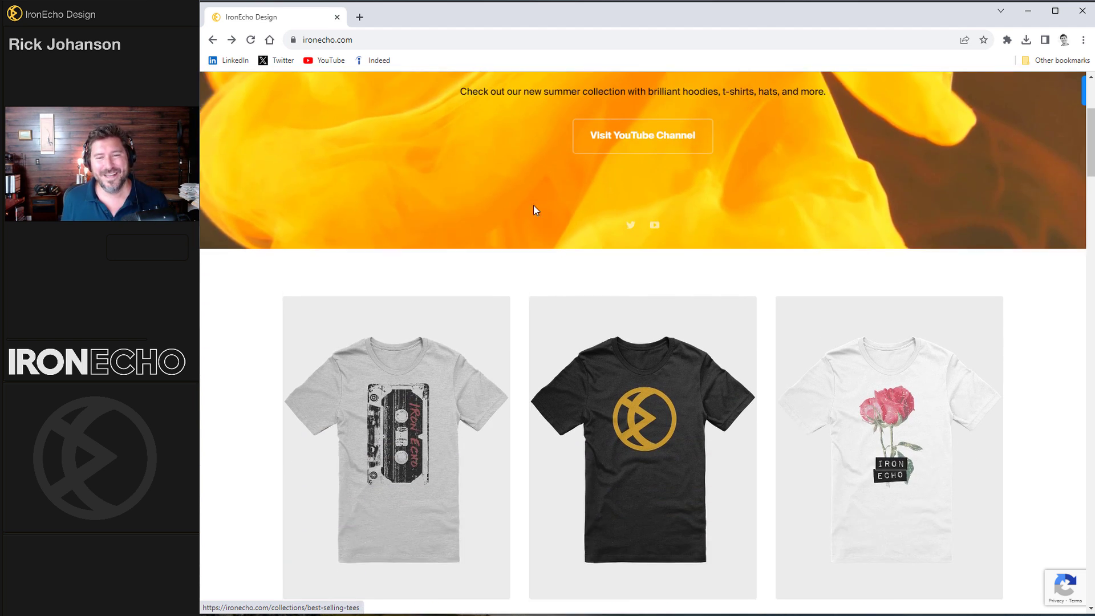
pyautogui.scroll(-2, 534, 210)
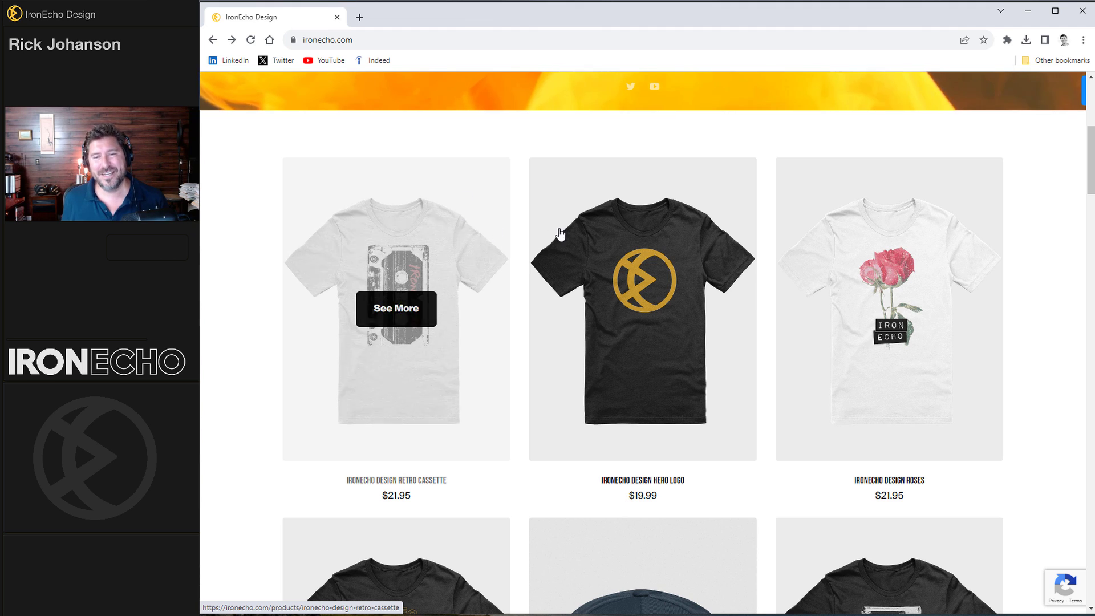
pyautogui.scroll(-20, 866, 262)
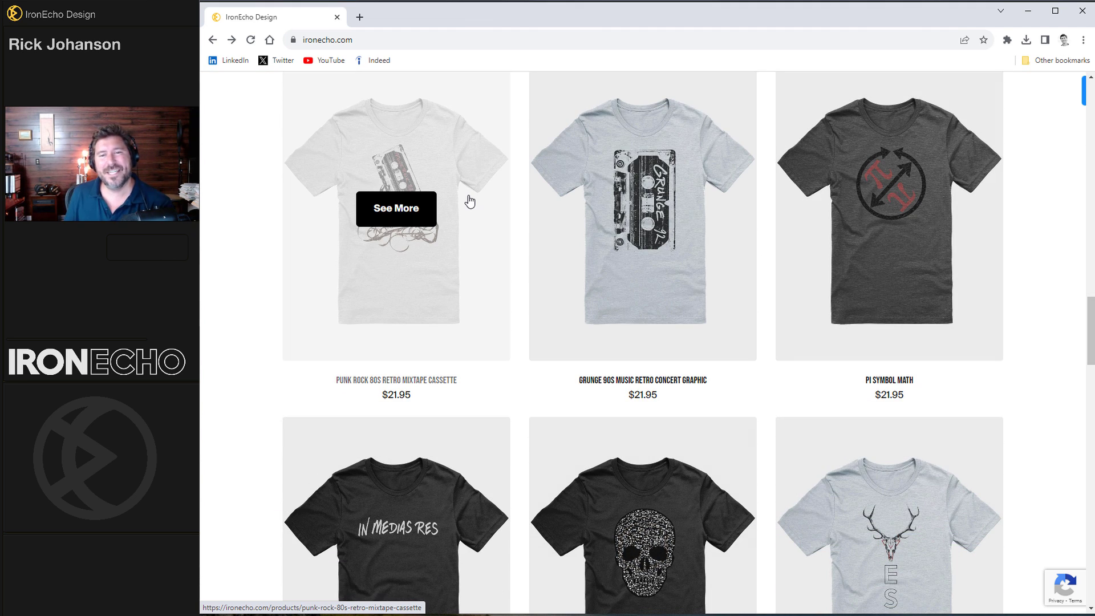
pyautogui.click(643, 208)
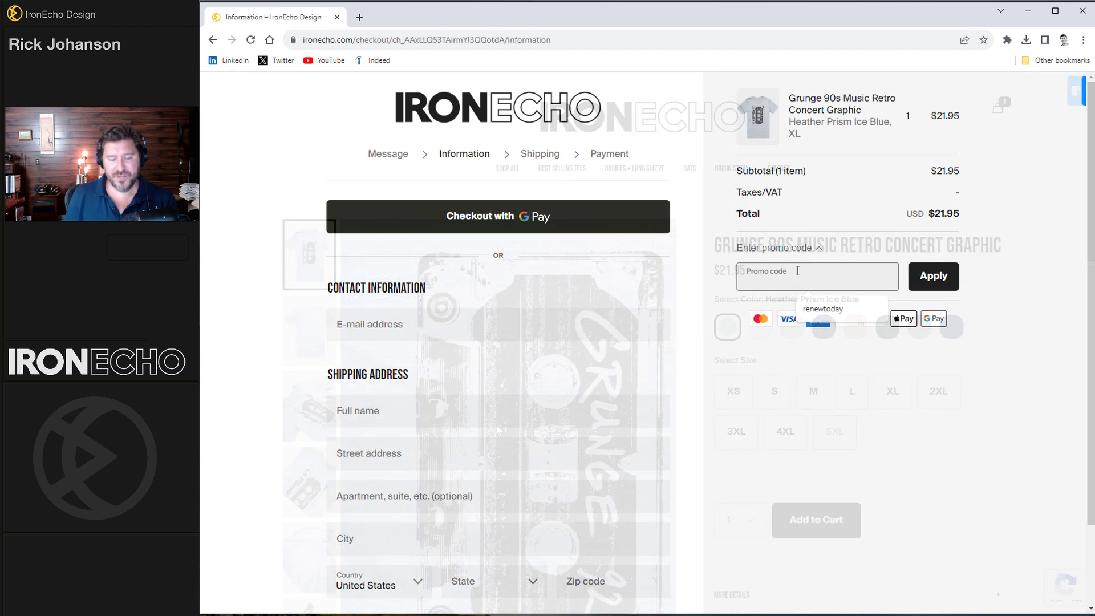
pyautogui.write('L')
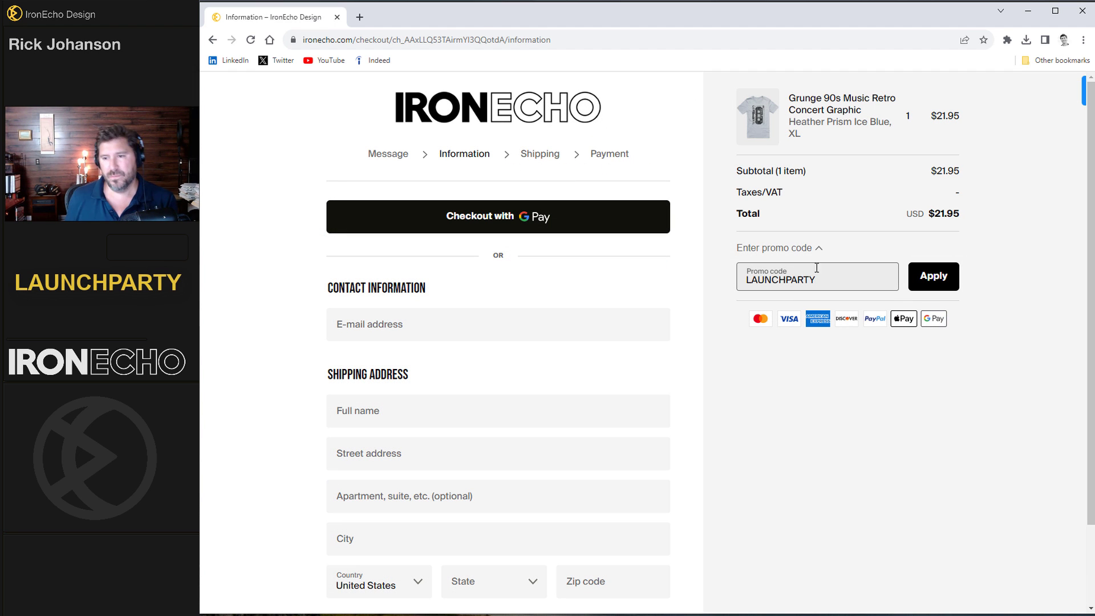
pyautogui.write('AUNCHPARTY')
pyautogui.click(927, 277)
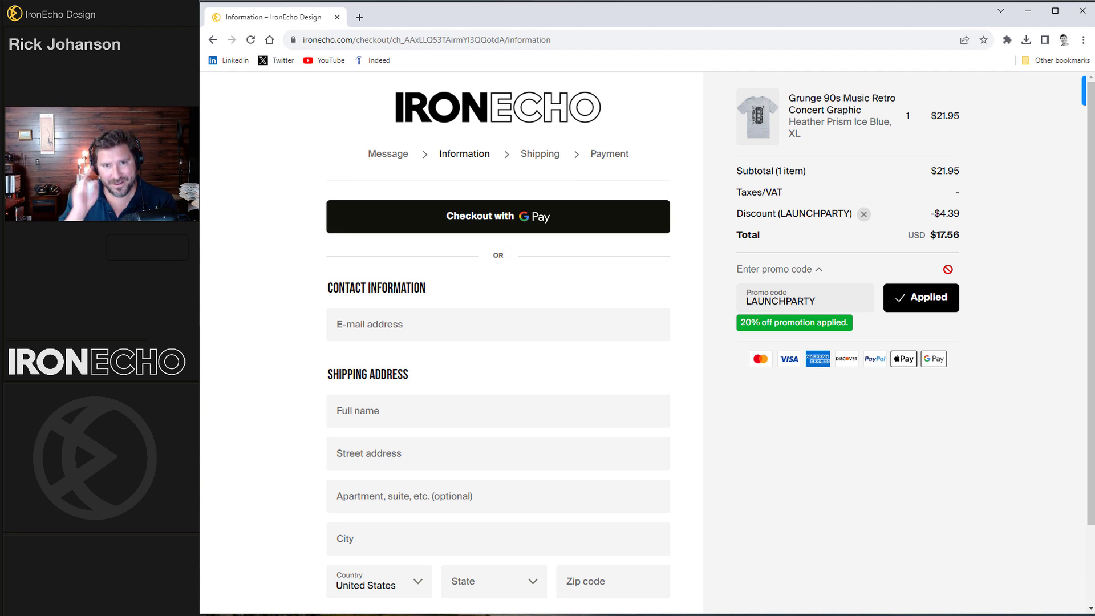